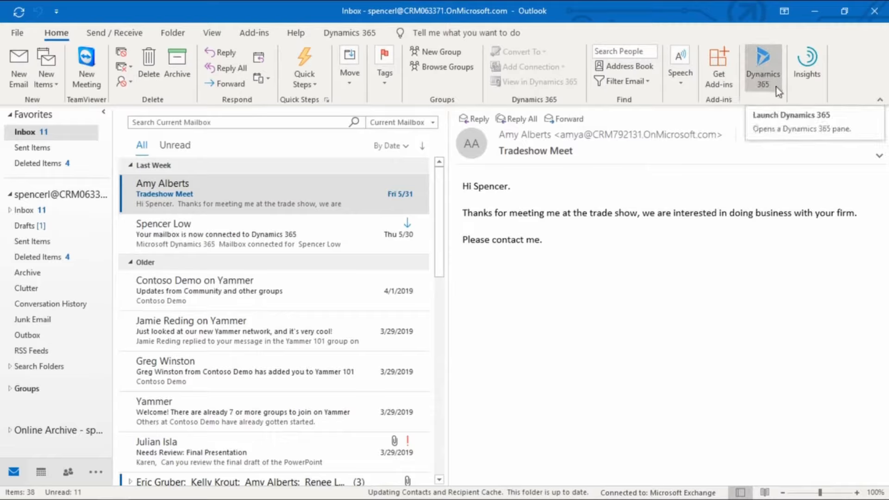
pyautogui.click(766, 81)
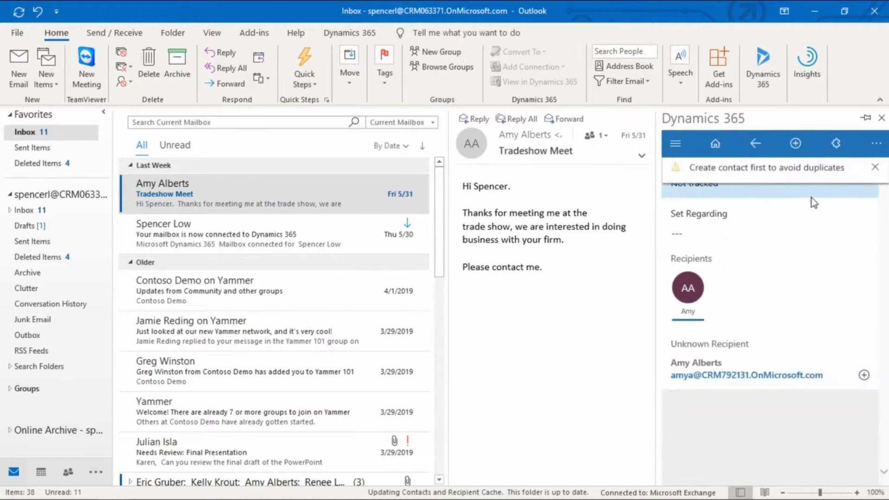
pyautogui.click(865, 119)
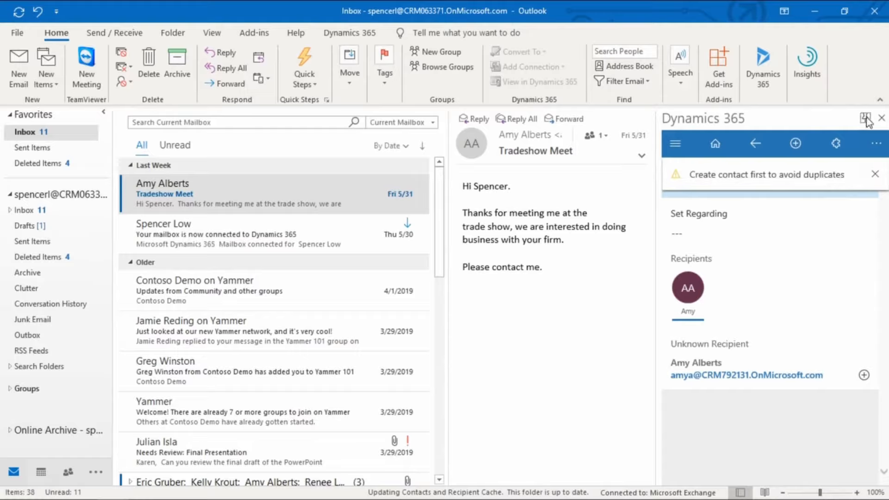
pyautogui.click(882, 119)
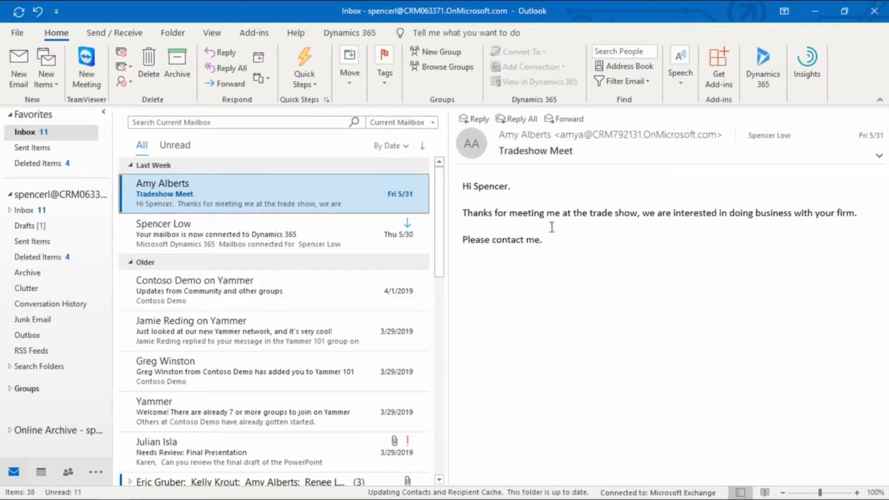
# Open the Dynamics 365 pane beside the Tradeshow Meet email and view the open leads and tasks lists
pyautogui.click(764, 69)
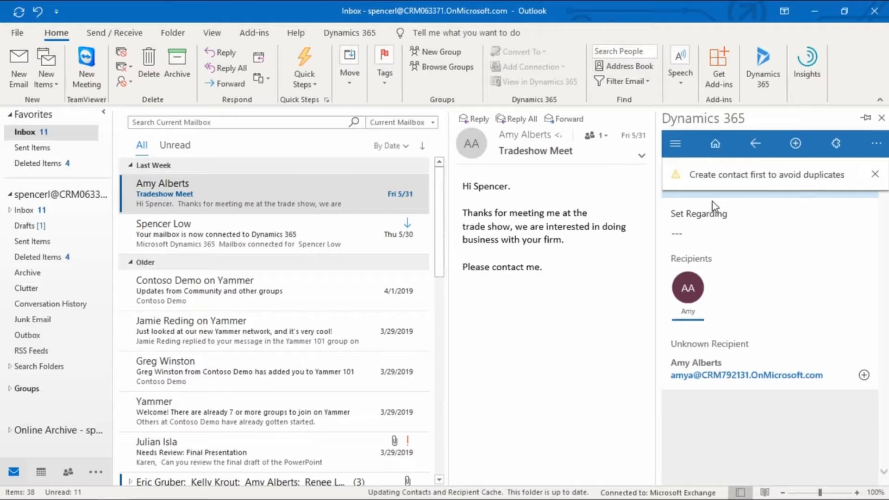
pyautogui.click(875, 176)
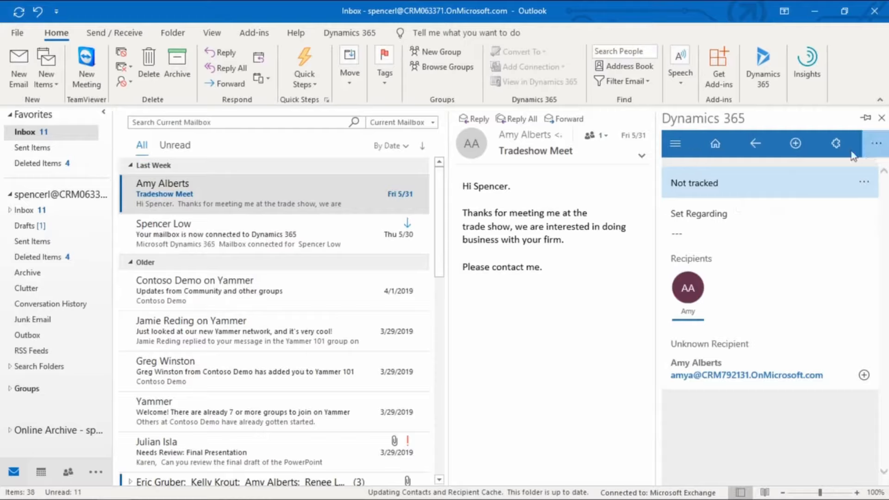
pyautogui.click(676, 153)
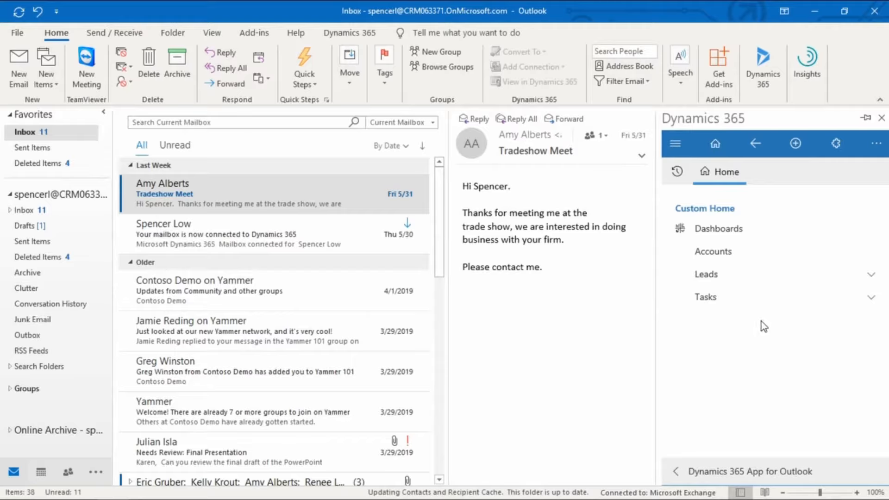
pyautogui.click(717, 277)
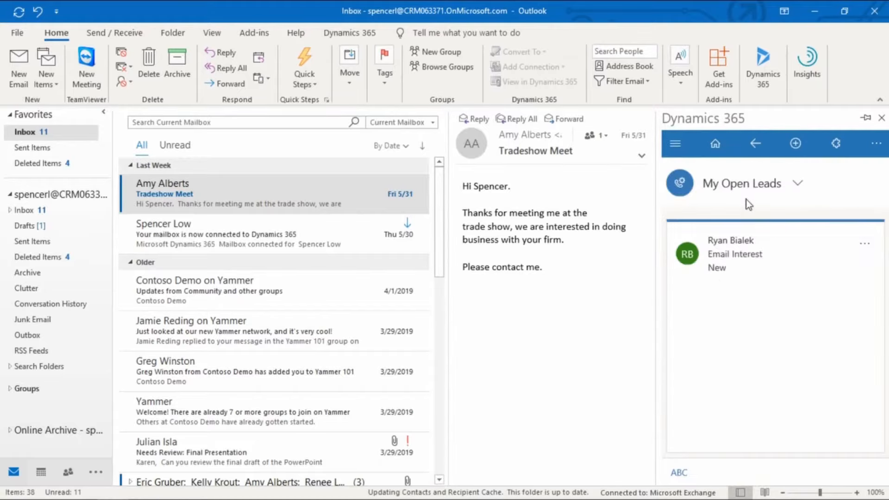
pyautogui.click(753, 144)
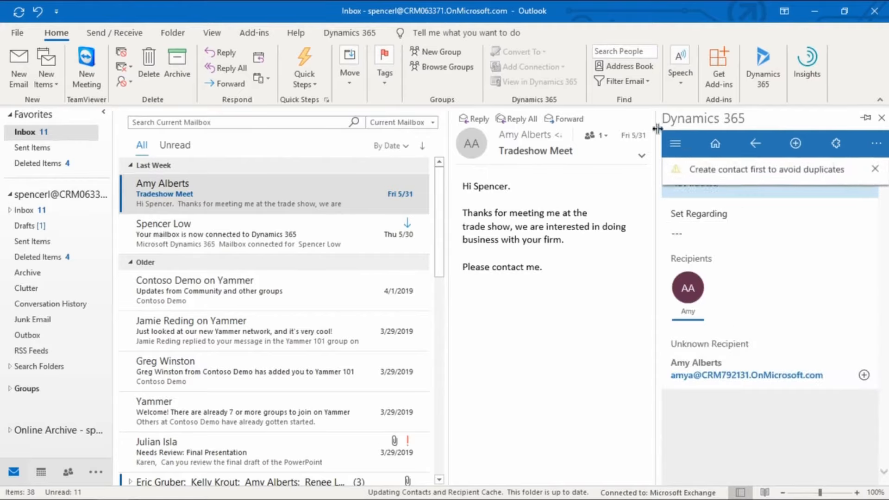
pyautogui.click(675, 143)
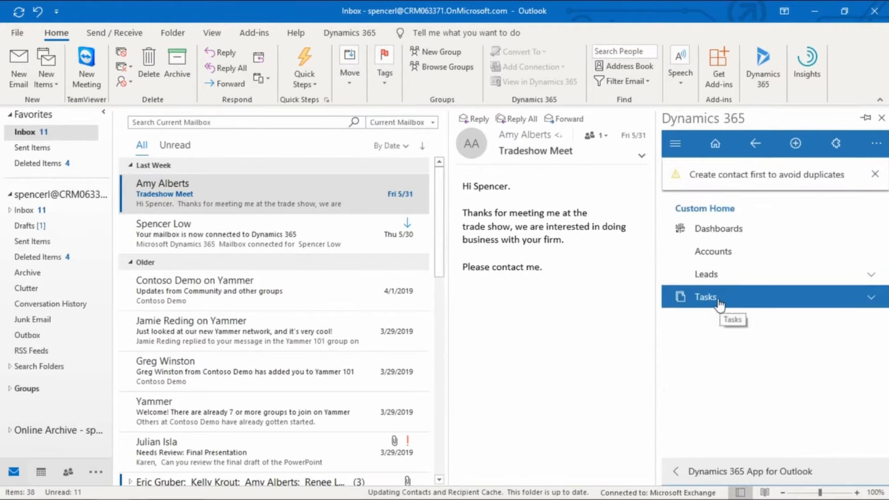
pyautogui.click(719, 304)
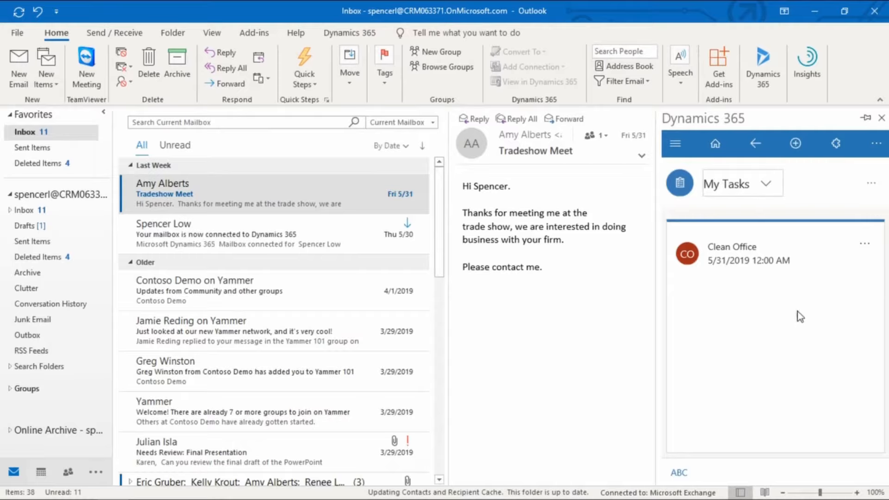
pyautogui.click(718, 147)
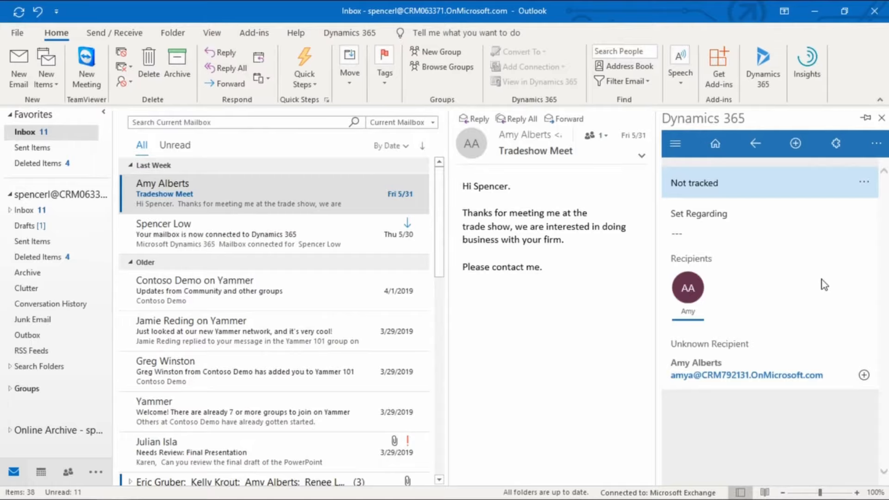
# Look at the mailbox connection email and the Yammer updates email, and return to the Tradeshow Meet email
pyautogui.click(295, 232)
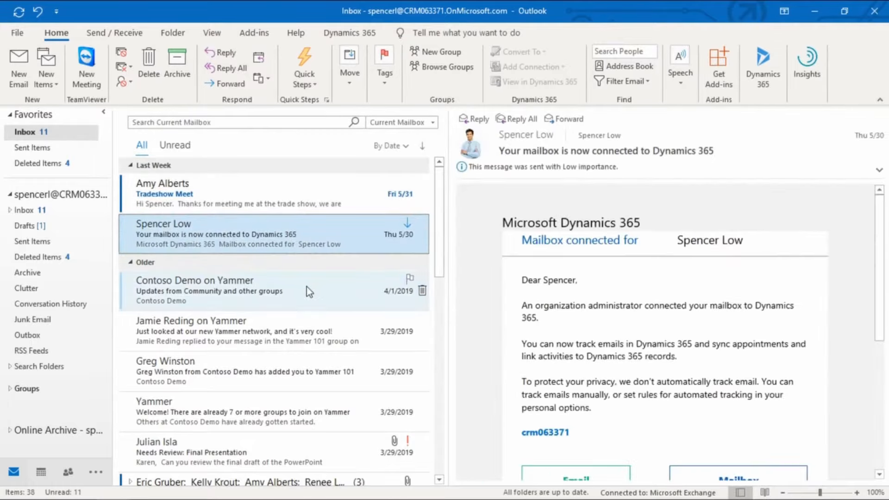
pyautogui.click(306, 287)
pyautogui.click(323, 199)
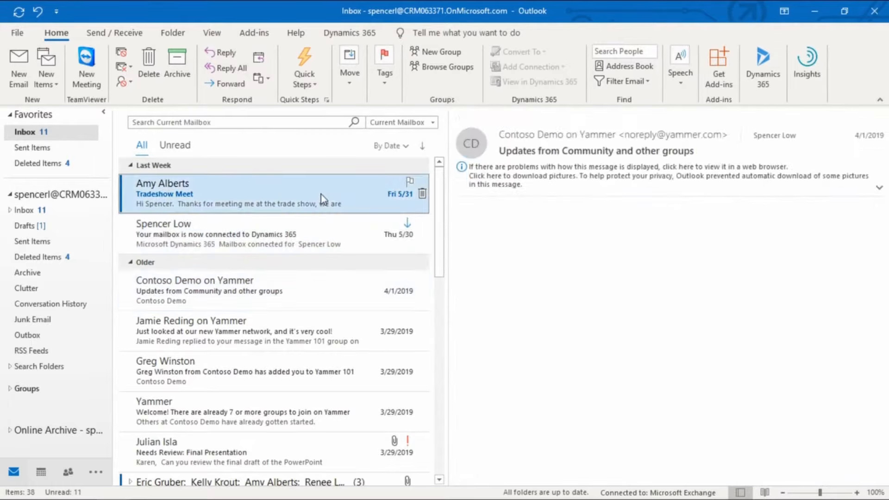
# Open the Dynamics 365 pane for the Tradeshow Meet email and start adding its unknown recipient as a lead
pyautogui.click(760, 85)
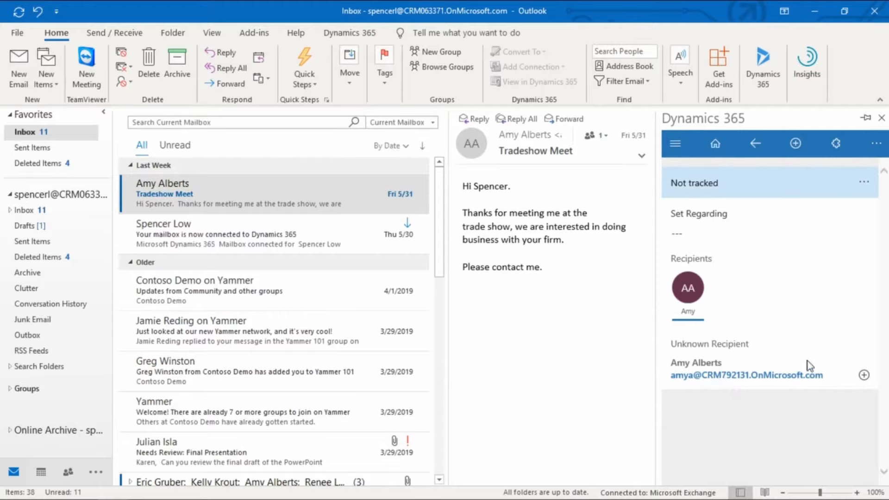
pyautogui.click(863, 375)
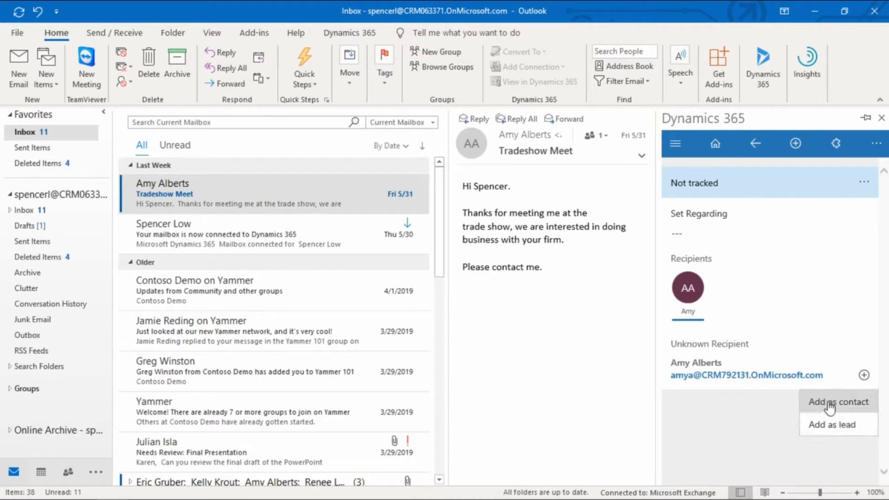
pyautogui.click(853, 429)
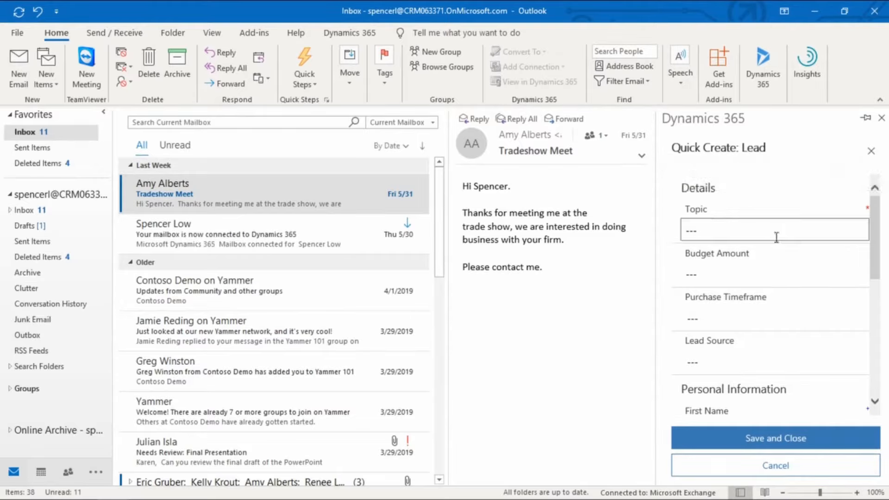
# Examine the fields of the new lead form, from topic and lead source down to contact details and description
pyautogui.scroll(-5, 776, 245)
pyautogui.scroll(-3, 781, 254)
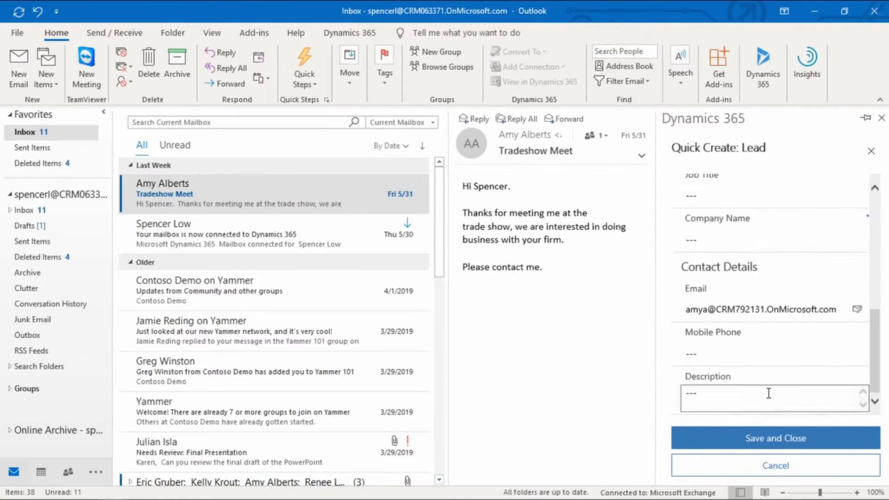
pyautogui.scroll(5, 764, 378)
pyautogui.scroll(2, 765, 377)
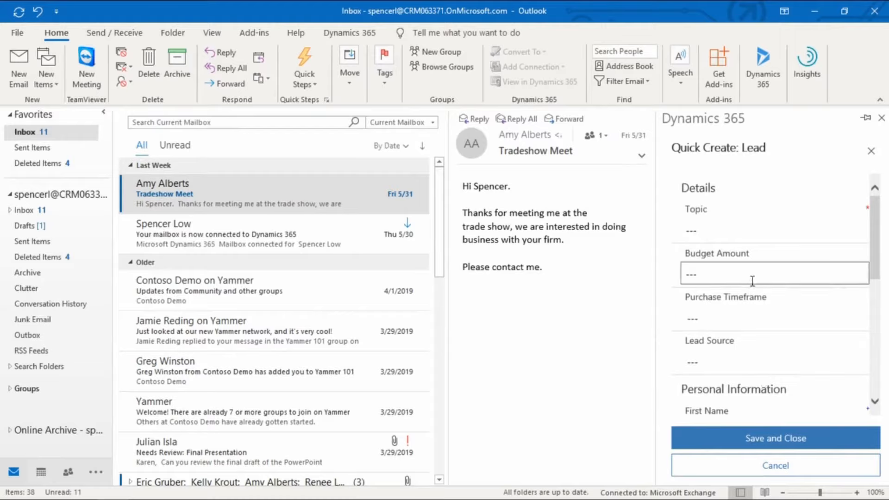
pyautogui.click(750, 229)
pyautogui.scroll(-1, 768, 268)
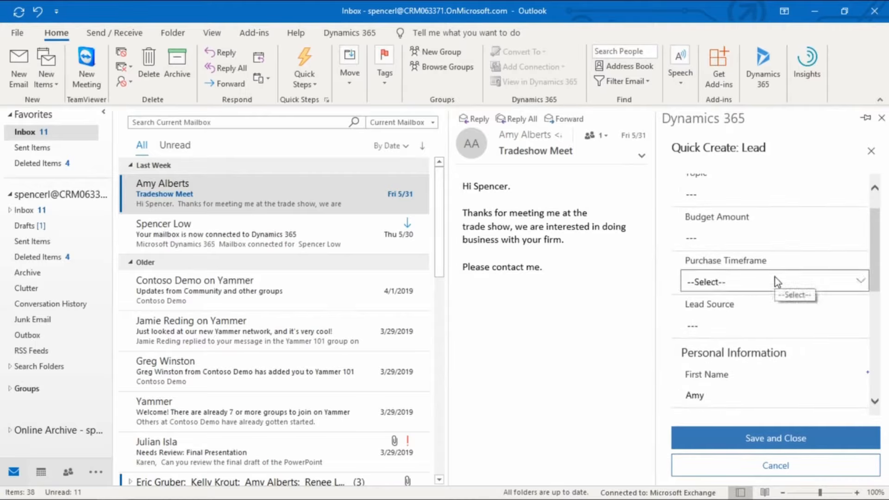
pyautogui.scroll(1, 781, 325)
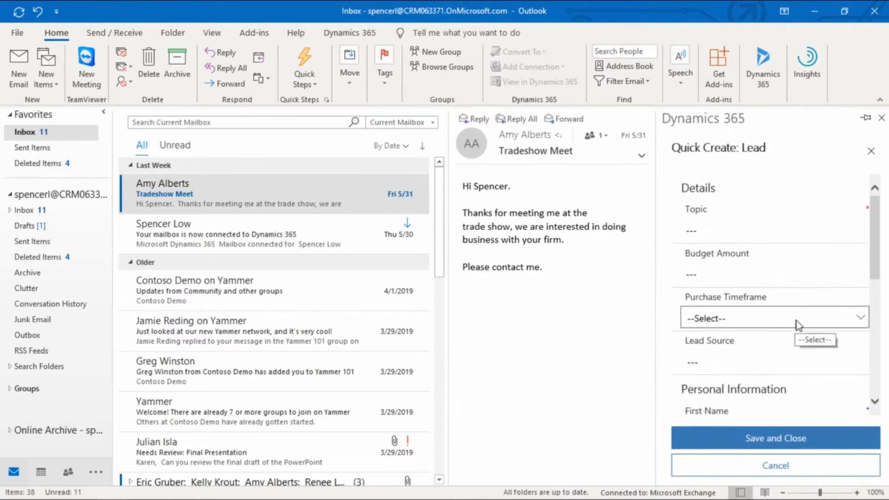
pyautogui.scroll(-2, 797, 324)
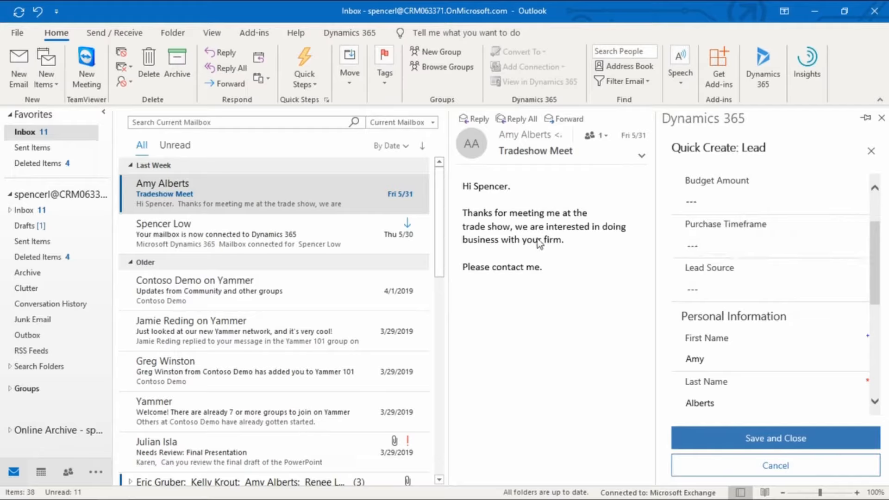
pyautogui.scroll(-5, 784, 264)
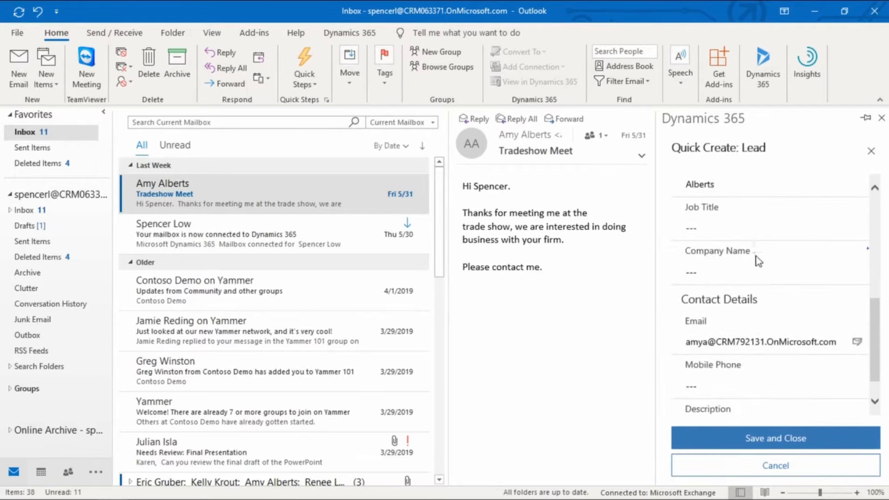
pyautogui.scroll(-1, 760, 273)
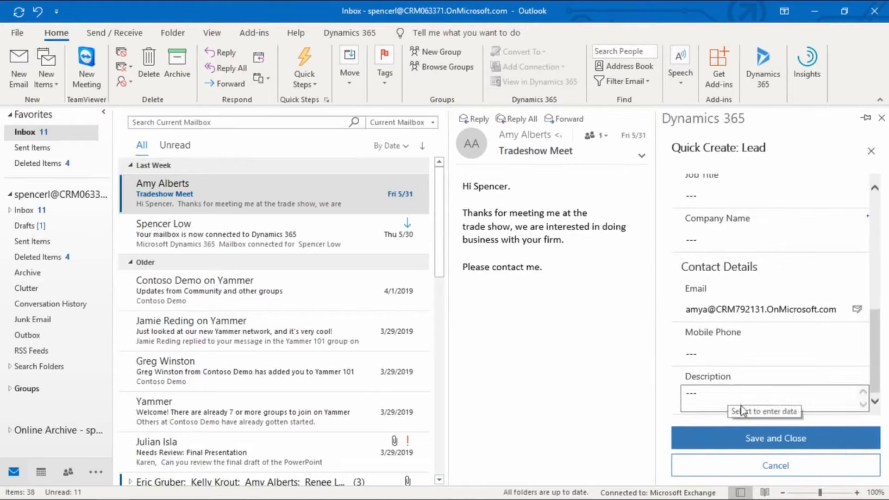
pyautogui.scroll(5, 740, 366)
pyautogui.scroll(1, 743, 374)
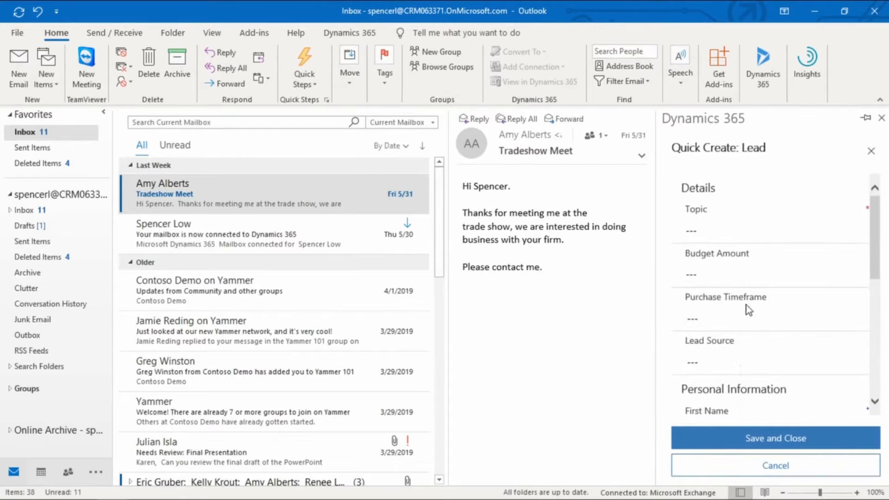
pyautogui.moveTo(747, 301)
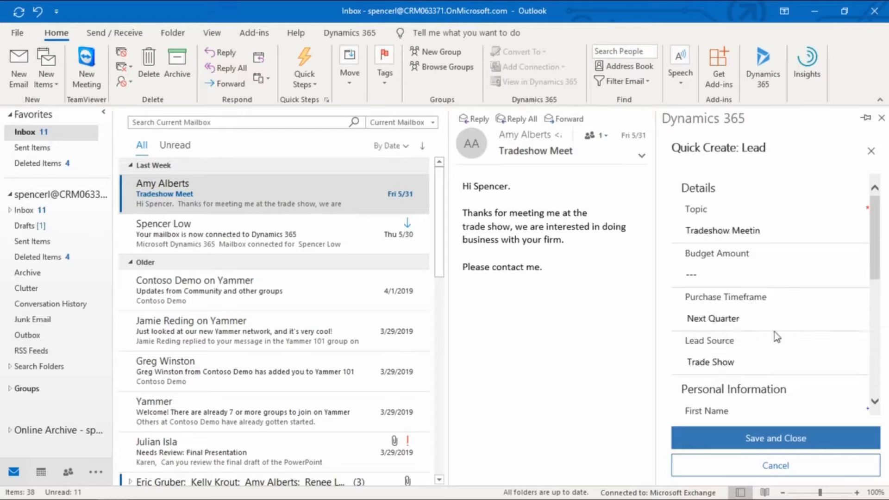
# Complete the lead's topic as "Tradeshow Meeting" and choose Trade Show as its lead source
pyautogui.click(787, 232)
pyautogui.write('g')
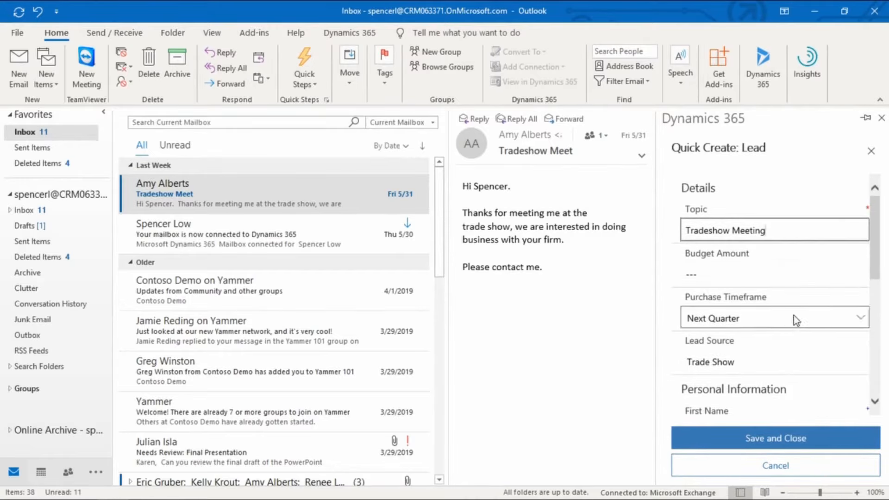
pyautogui.scroll(-3, 792, 315)
pyautogui.scroll(-1, 782, 250)
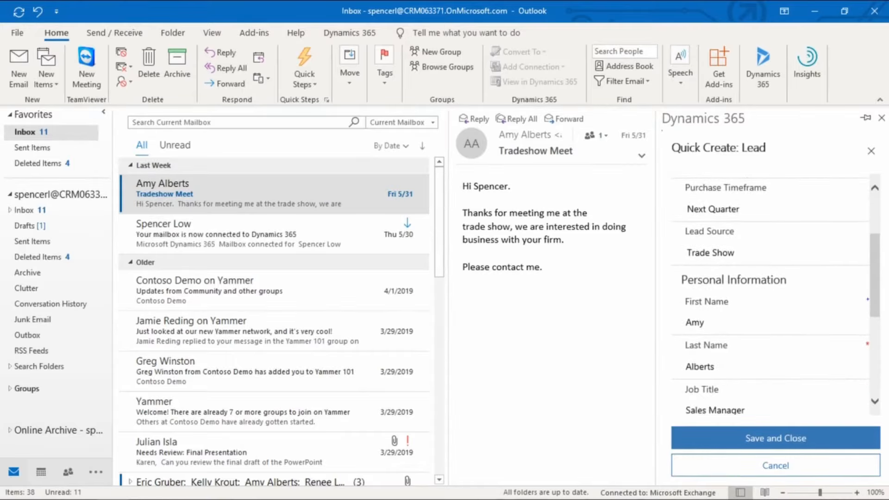
pyautogui.click(858, 254)
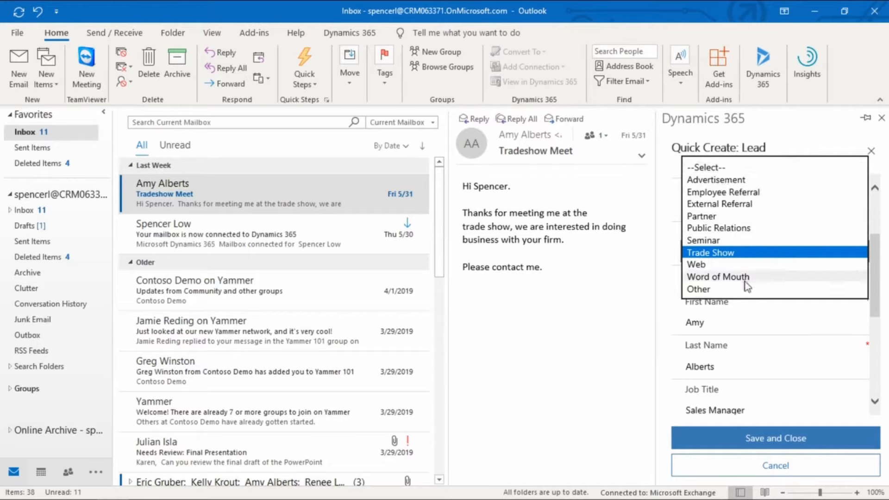
pyautogui.click(712, 254)
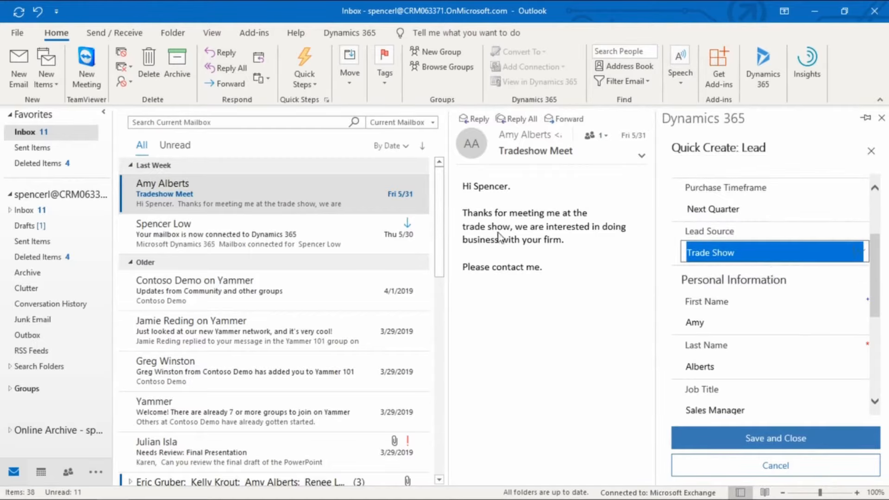
# Review the lead's personal information, contact details and description, and save the lead
pyautogui.scroll(-3, 799, 293)
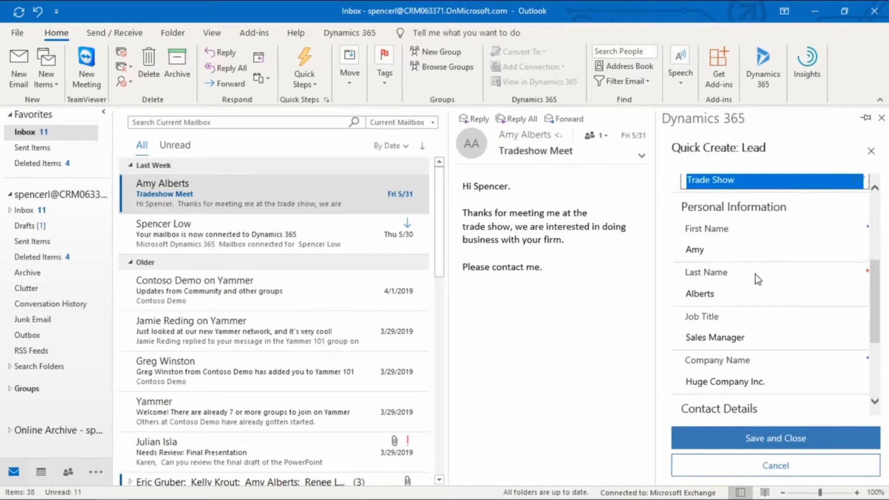
pyautogui.scroll(-3, 806, 324)
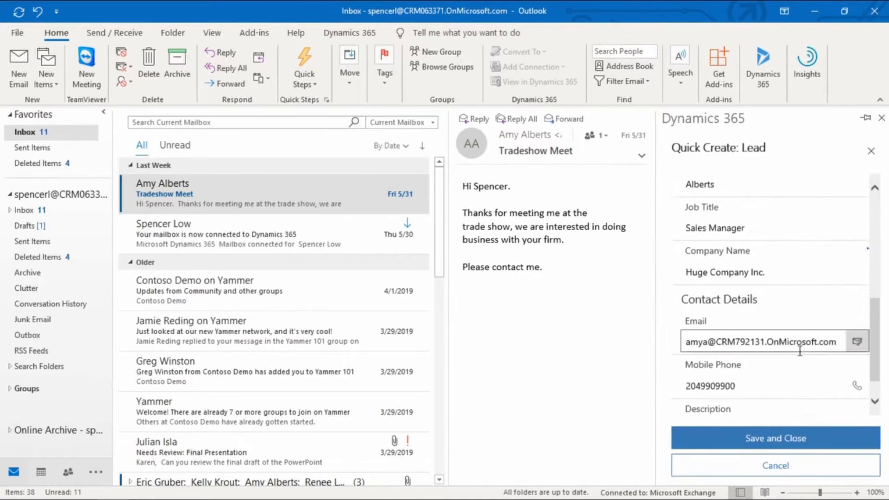
pyautogui.scroll(-1, 799, 351)
pyautogui.scroll(1, 743, 380)
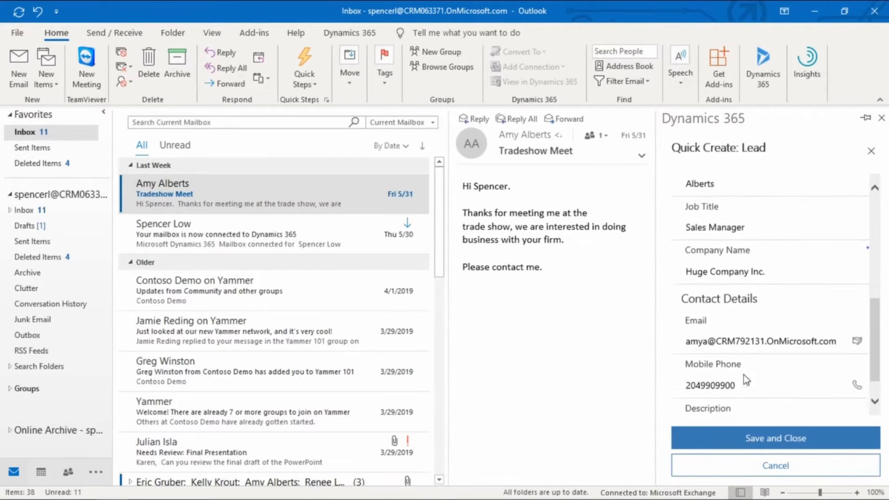
pyautogui.scroll(-1, 764, 373)
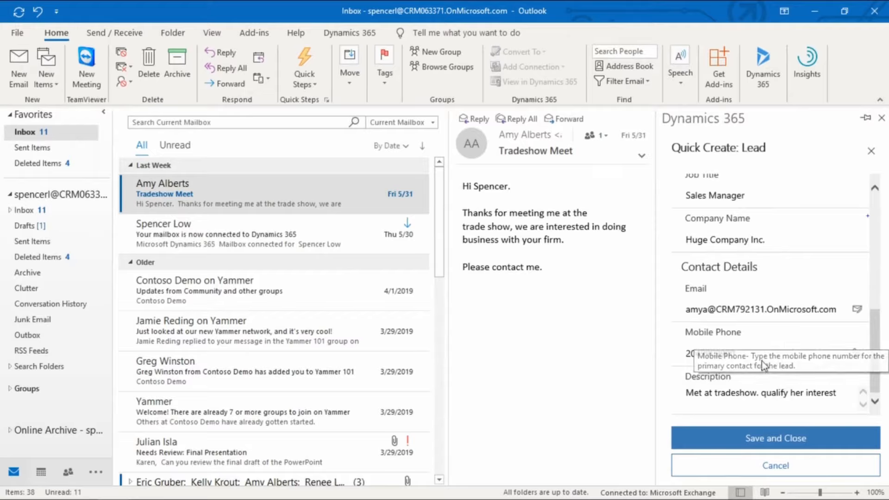
pyautogui.click(716, 354)
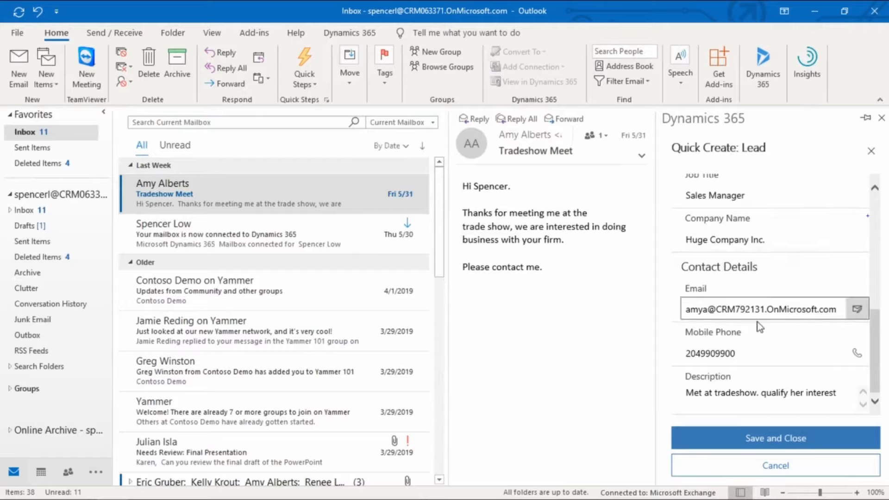
pyautogui.click(771, 439)
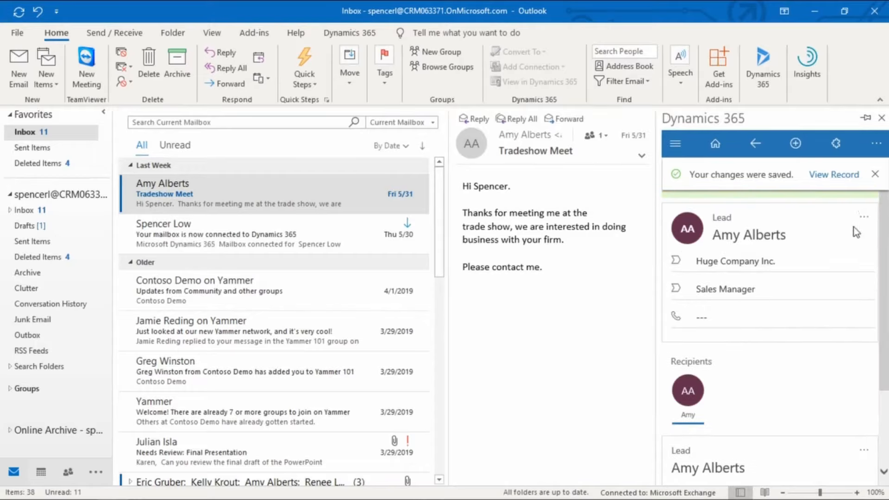
# Dismiss the save and tracking notifications, and review the tracked lead and recipient cards for the Tradeshow Meet email
pyautogui.click(875, 179)
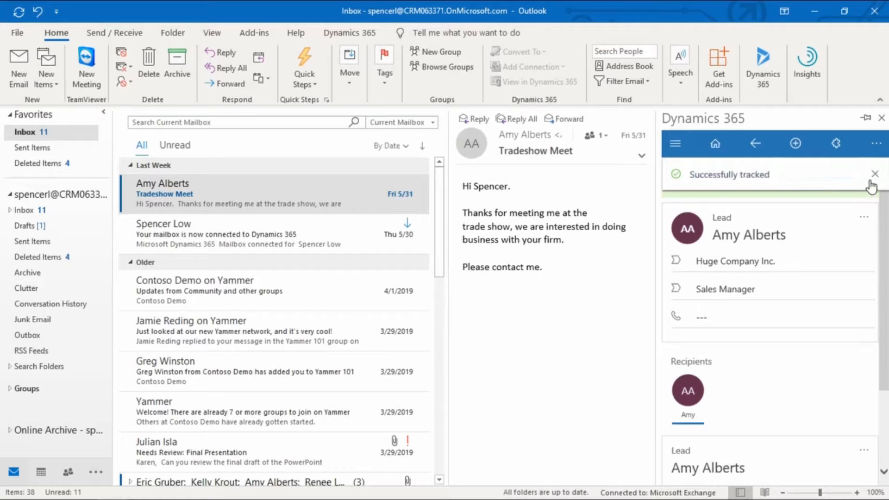
pyautogui.click(873, 174)
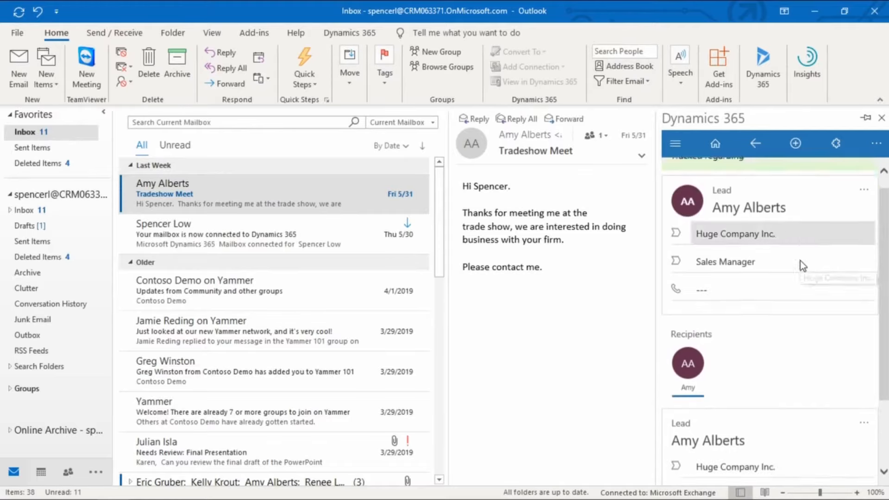
pyautogui.scroll(-1, 801, 263)
pyautogui.scroll(1, 787, 287)
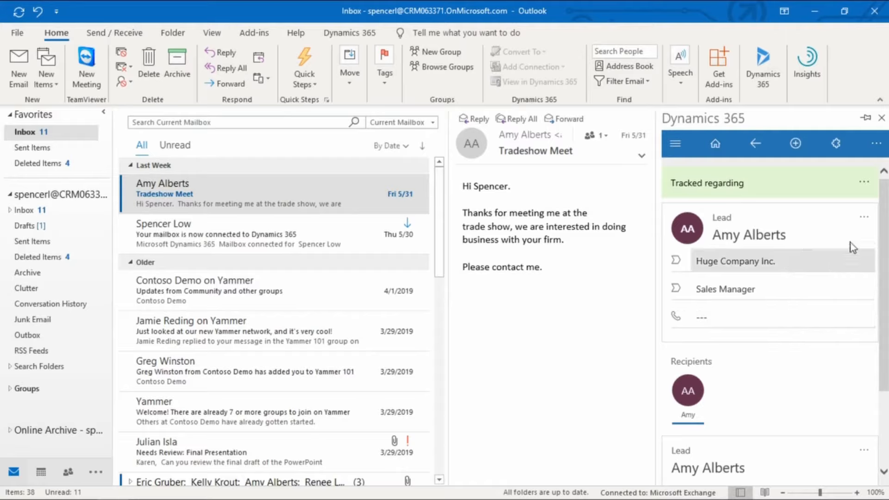
pyautogui.scroll(-2, 809, 308)
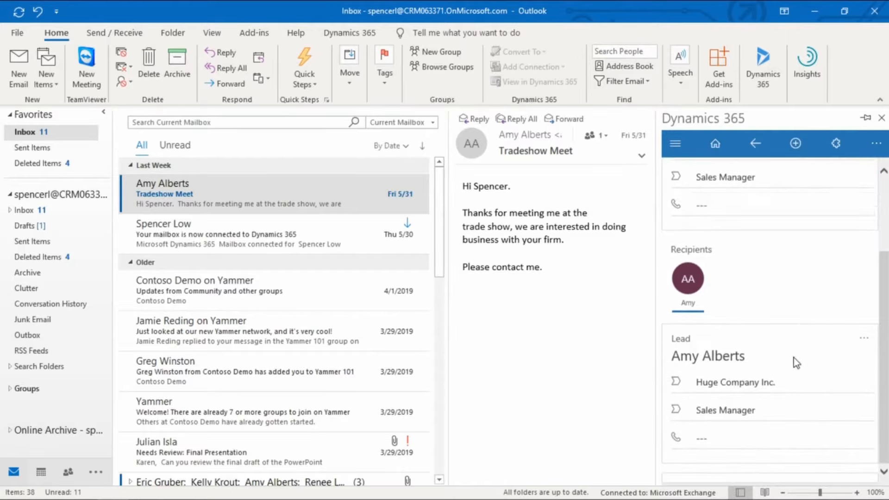
pyautogui.scroll(2, 793, 358)
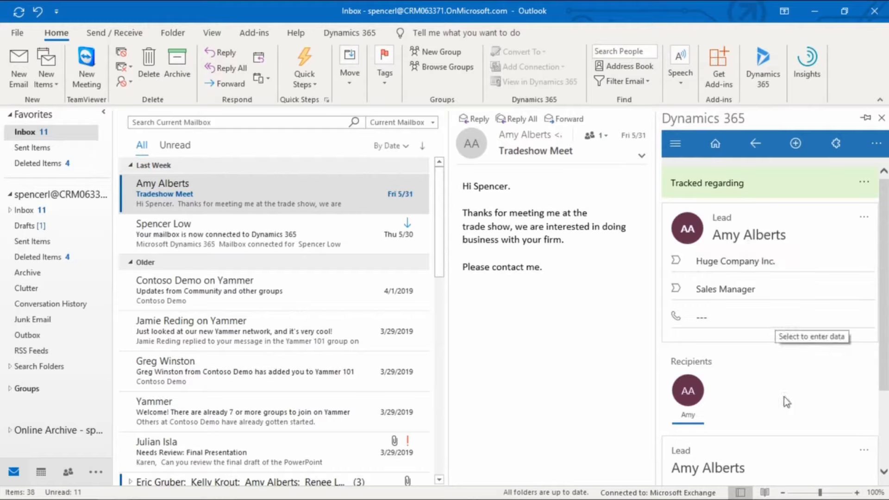
pyautogui.scroll(-3, 763, 369)
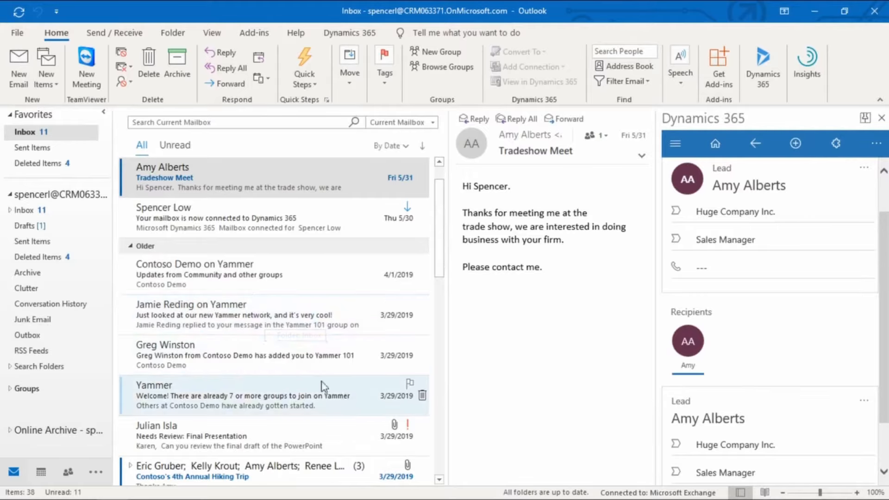
# Select the email about being added to Yammer 101, dismiss the duplicate-contact notice, and look up regarding records matching "s"
pyautogui.click(144, 350)
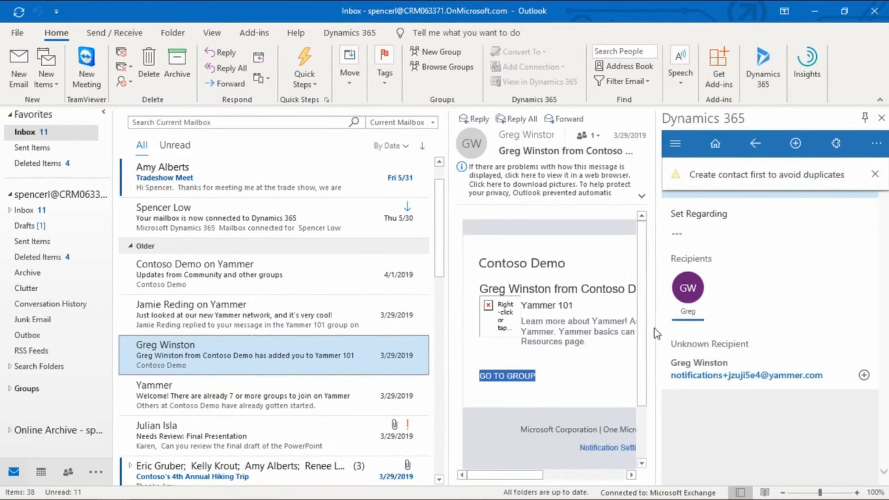
pyautogui.click(869, 173)
pyautogui.click(873, 174)
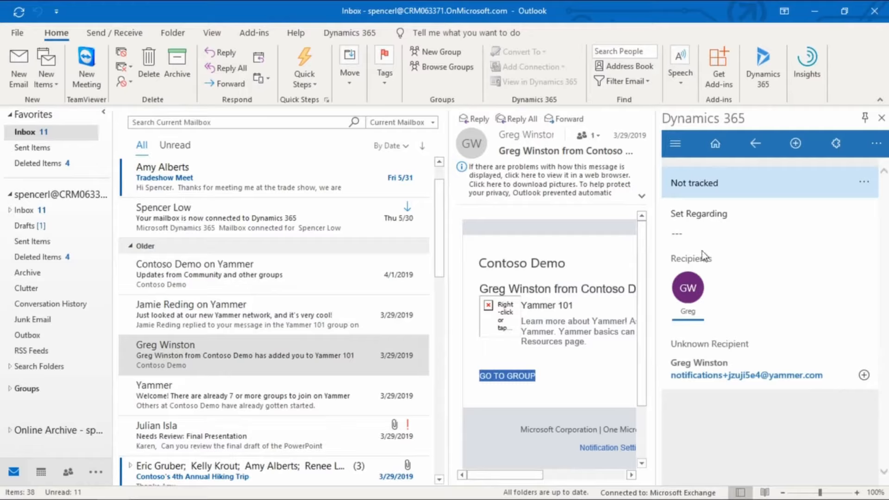
pyautogui.click(706, 234)
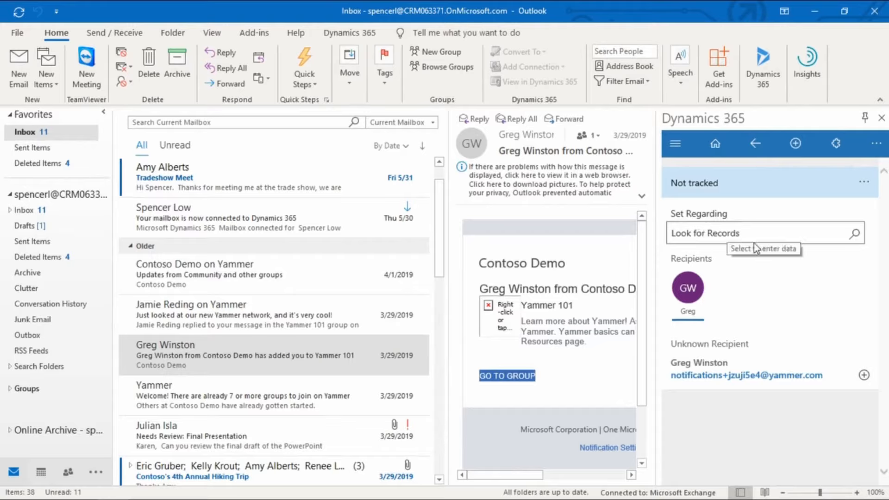
pyautogui.click(754, 243)
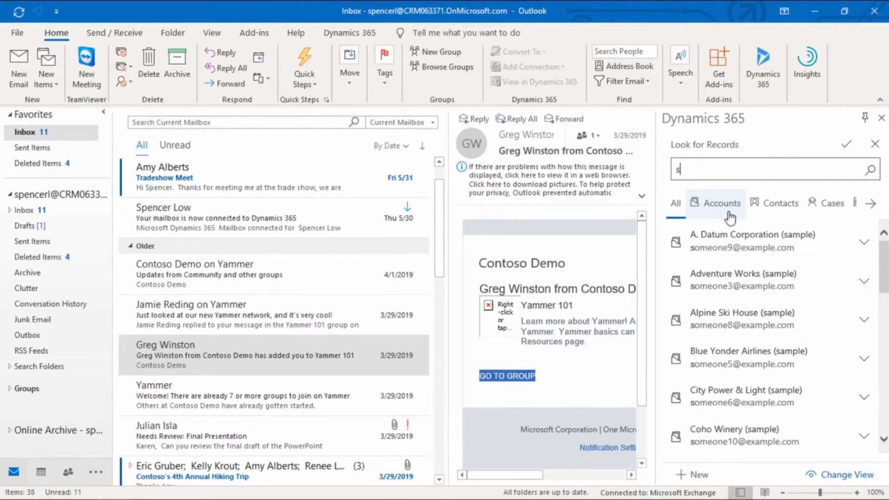
# Browse the matching accounts, contacts, cases, knowledge articles and leads in the record lookup
pyautogui.click(724, 215)
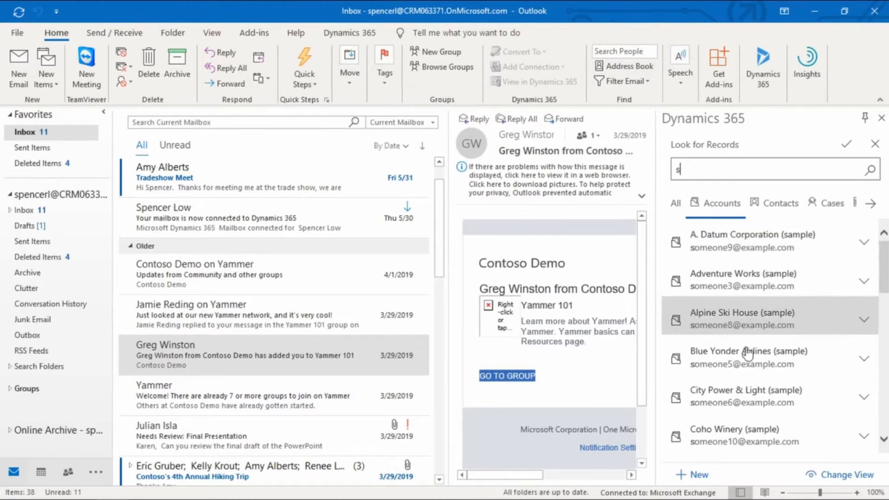
pyautogui.scroll(-2, 760, 378)
pyautogui.scroll(3, 760, 378)
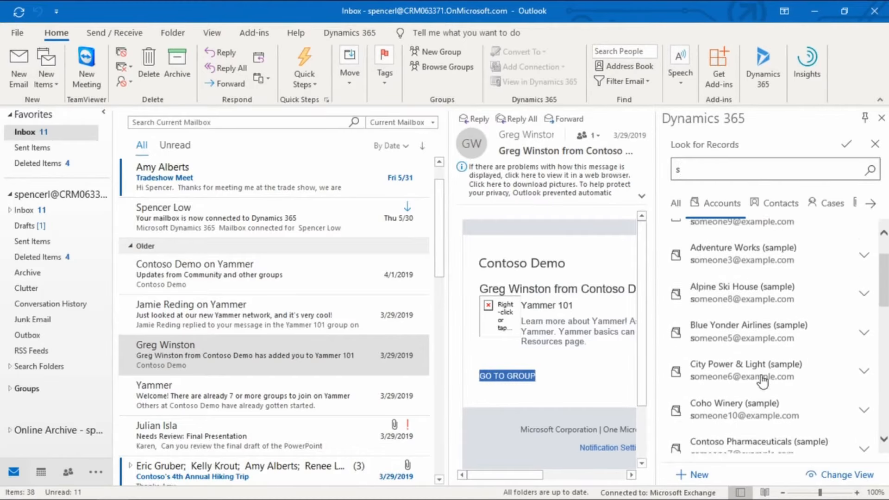
pyautogui.click(779, 204)
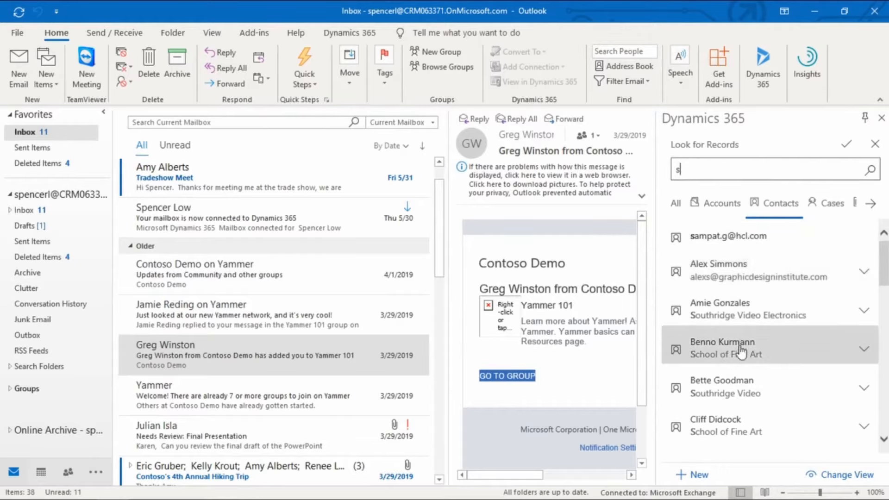
pyautogui.click(832, 213)
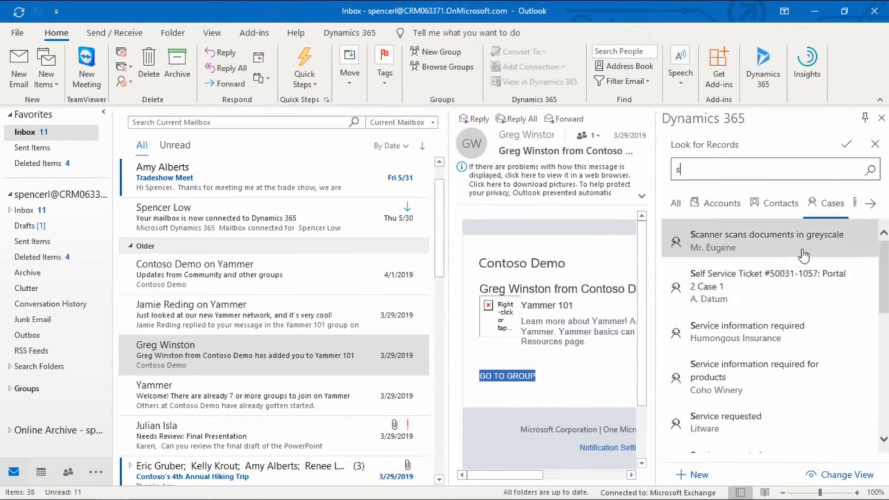
pyautogui.click(871, 204)
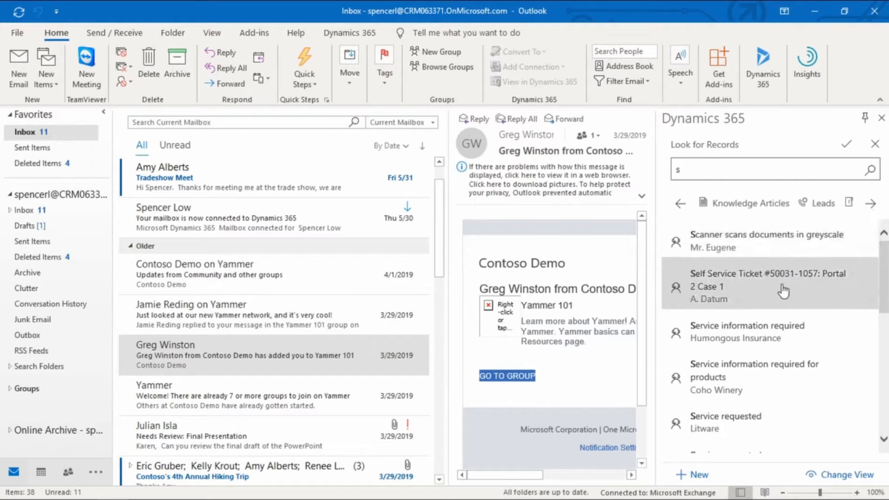
pyautogui.click(749, 208)
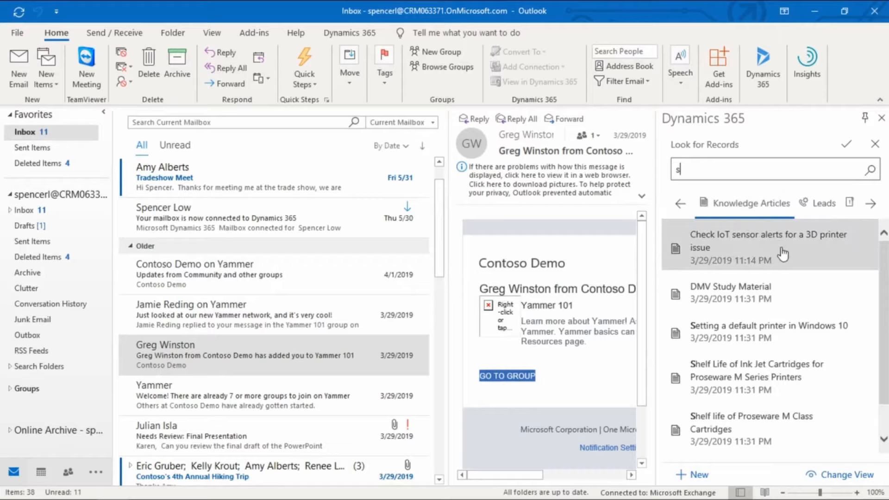
pyautogui.click(825, 210)
pyautogui.click(865, 206)
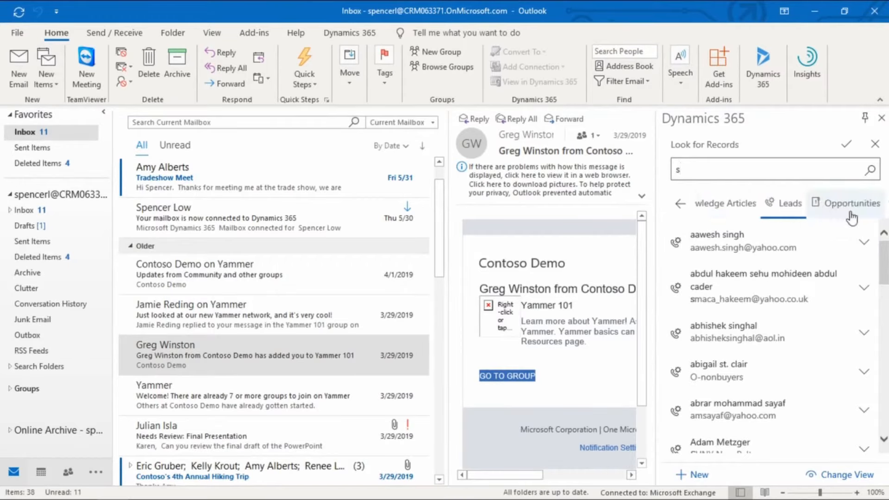
# Track the Yammer 101 email regarding Southridge Video's 4G Enabled Tablets opportunity, and check the opportunity card's details and available actions
pyautogui.click(858, 209)
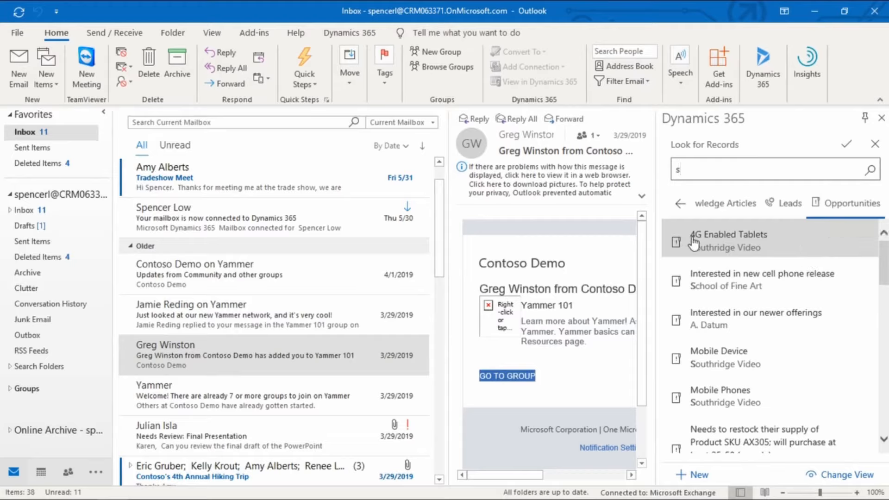
pyautogui.click(725, 247)
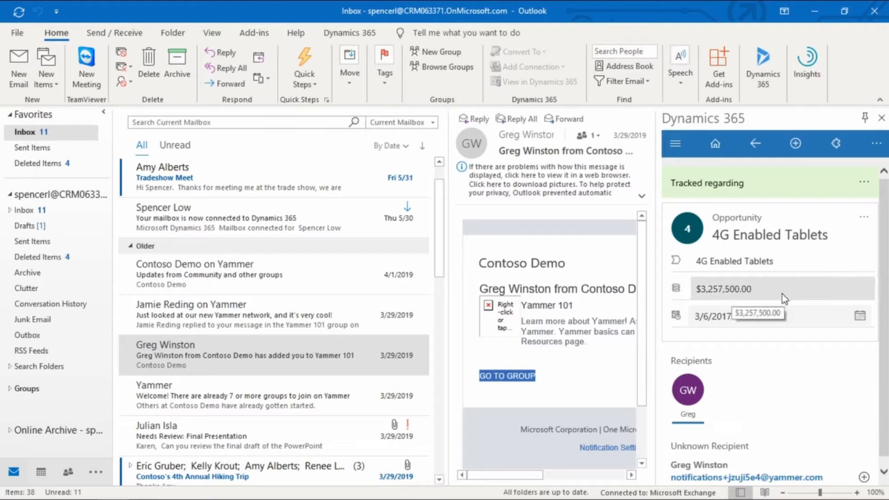
pyautogui.scroll(-1, 802, 358)
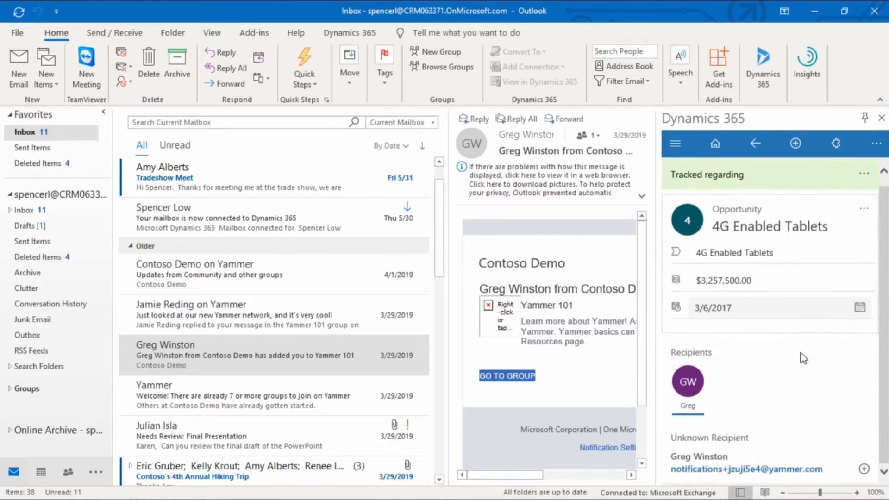
pyautogui.scroll(1, 764, 424)
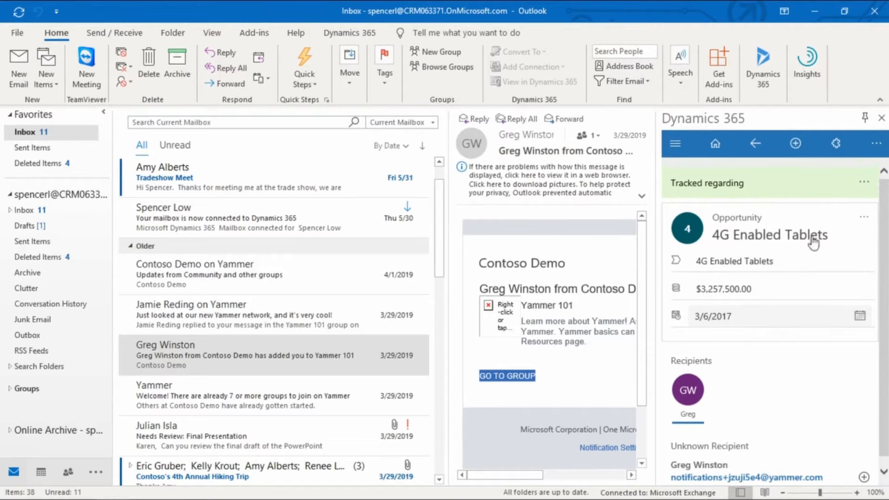
pyautogui.click(863, 219)
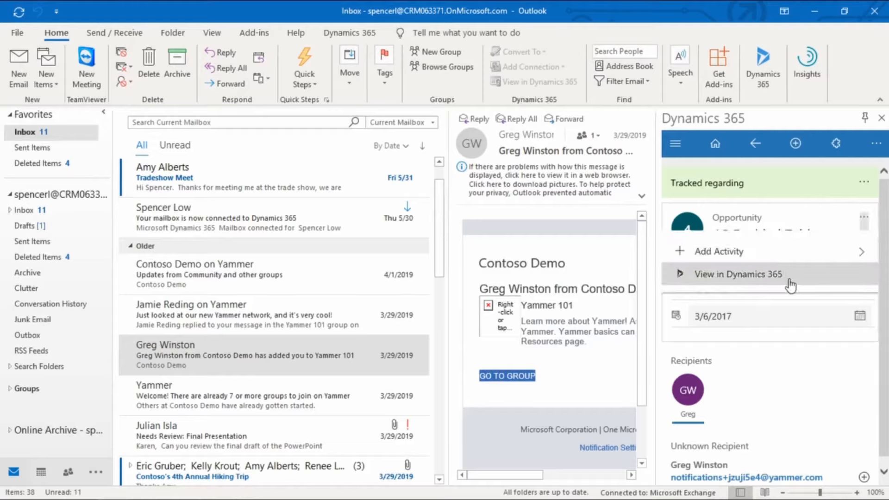
pyautogui.click(820, 364)
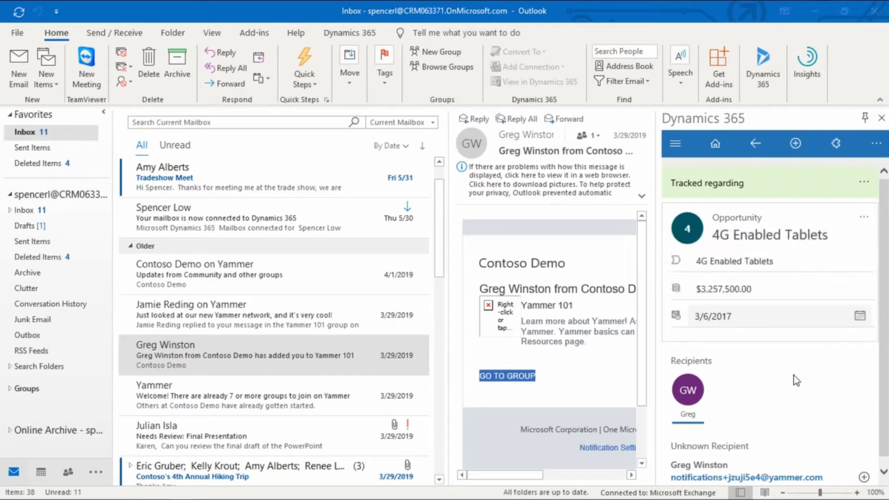
# Examine the activity types available for quick creation, from Task and Phone Call through Survey Activity
pyautogui.click(795, 147)
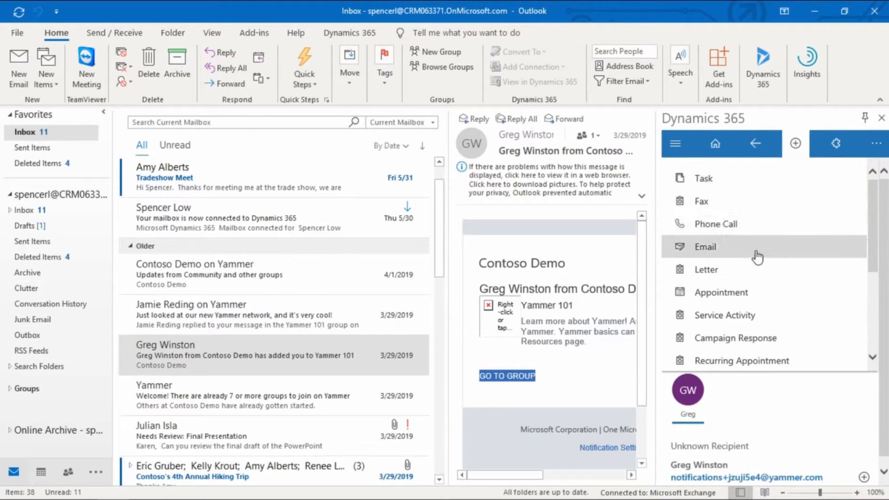
pyautogui.scroll(-5, 765, 227)
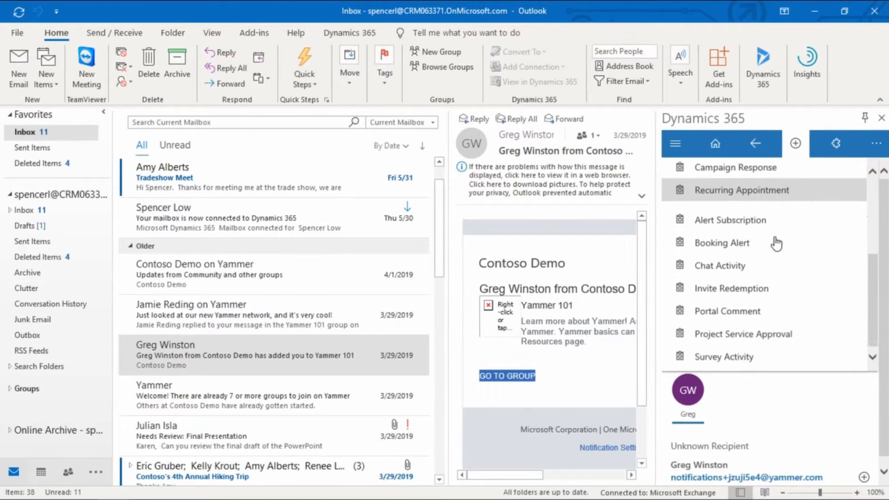
pyautogui.scroll(5, 795, 284)
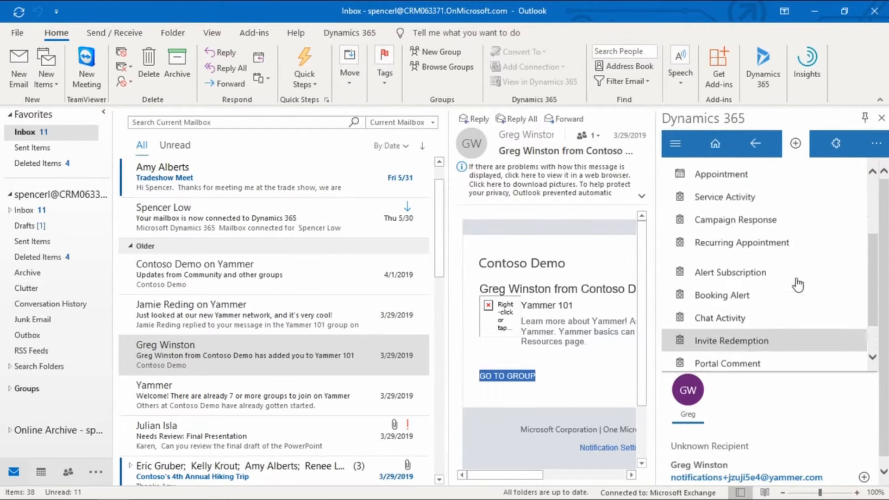
pyautogui.scroll(1, 793, 284)
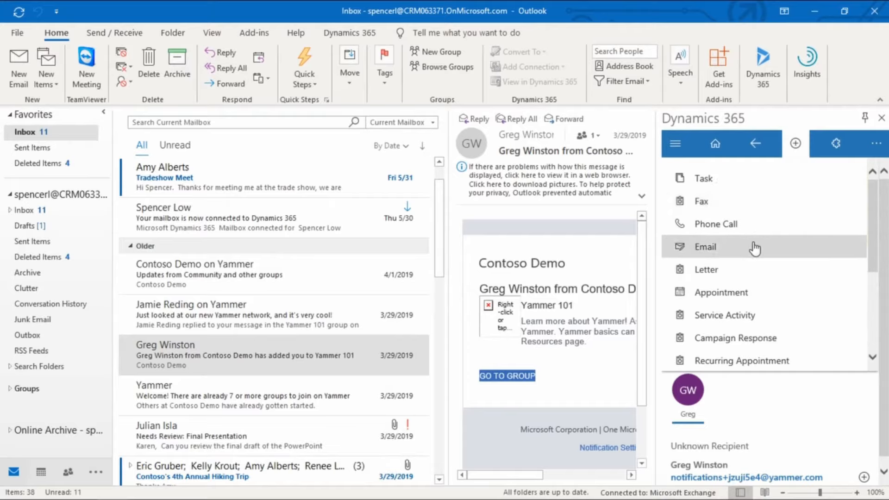
pyautogui.scroll(-1, 770, 250)
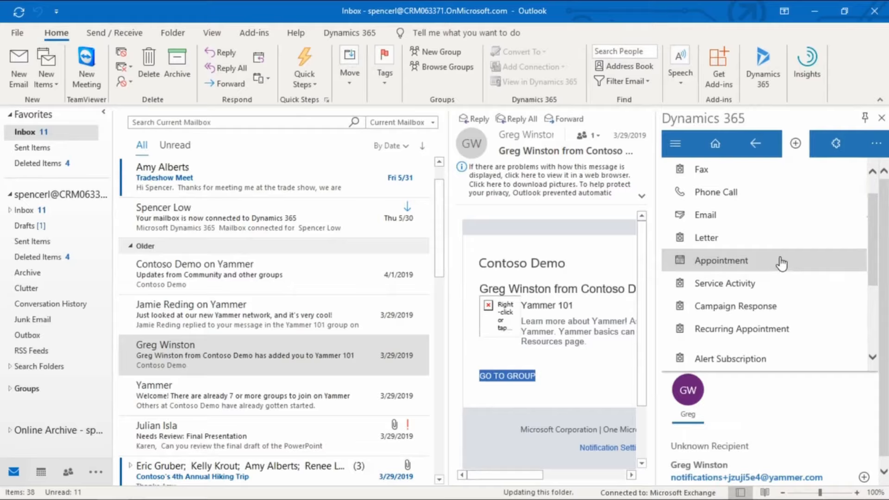
pyautogui.scroll(-3, 782, 261)
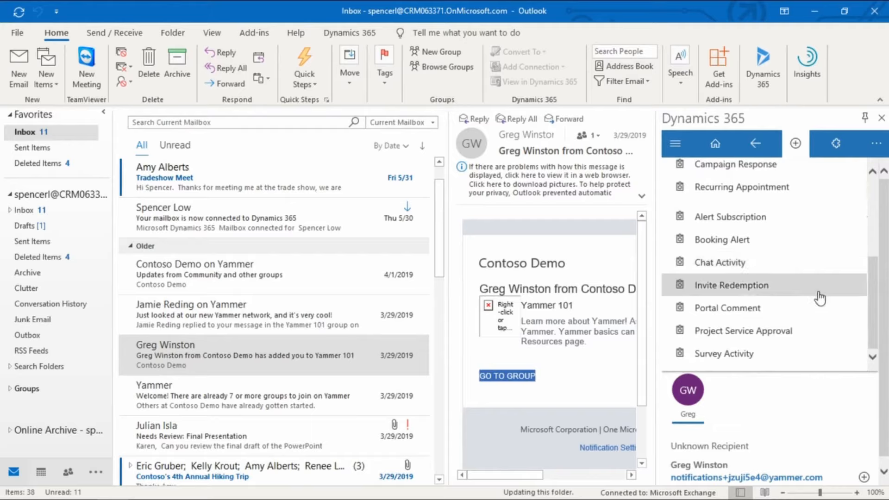
pyautogui.scroll(3, 817, 296)
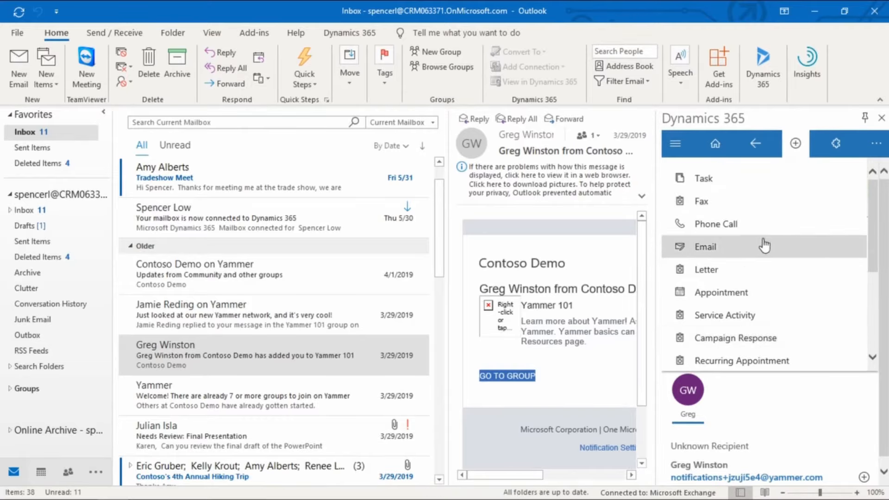
pyautogui.scroll(-3, 764, 245)
pyautogui.scroll(3, 763, 245)
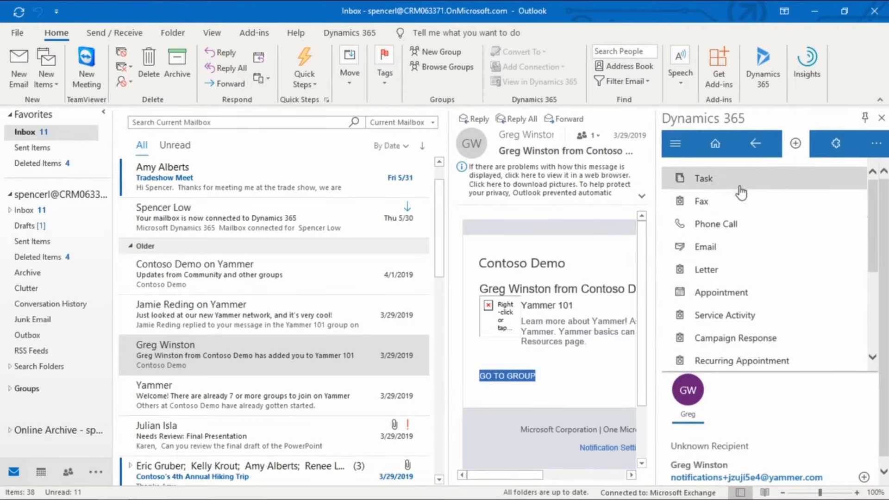
# Start a new task activity and examine its form fields, from Priority and Due through Subject, Description, Regarding and Duration
pyautogui.click(726, 188)
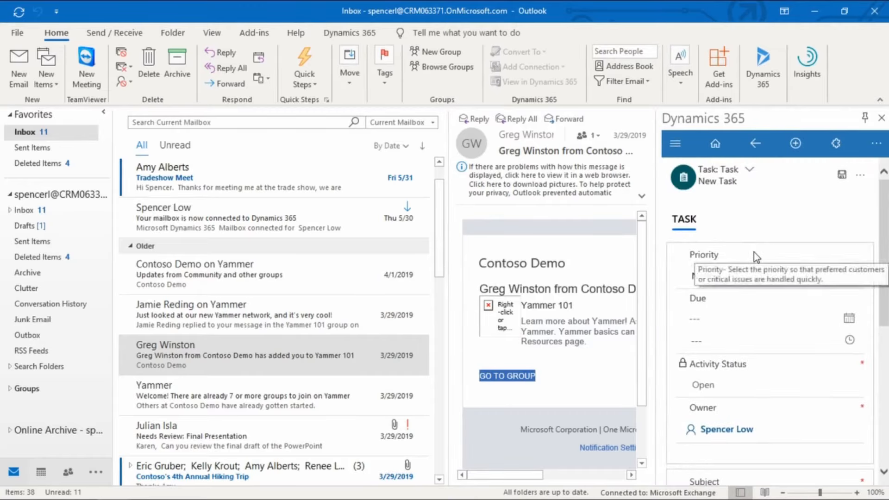
pyautogui.scroll(-1, 790, 253)
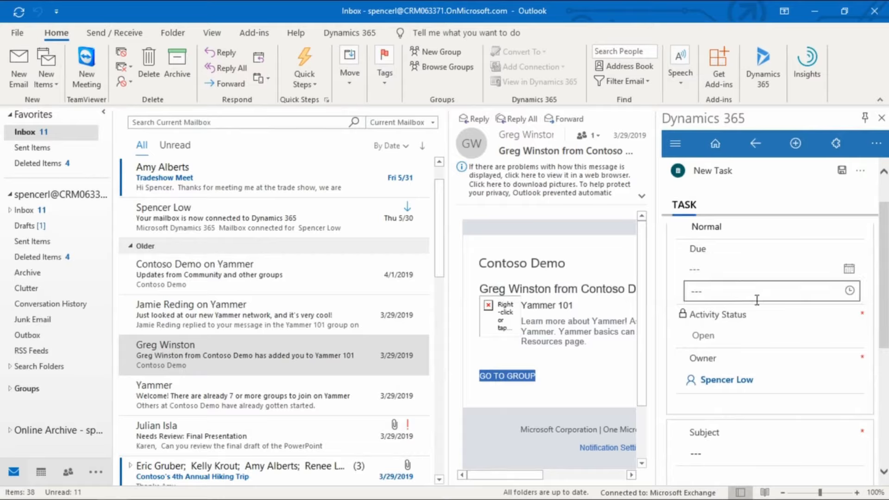
pyautogui.scroll(-2, 773, 342)
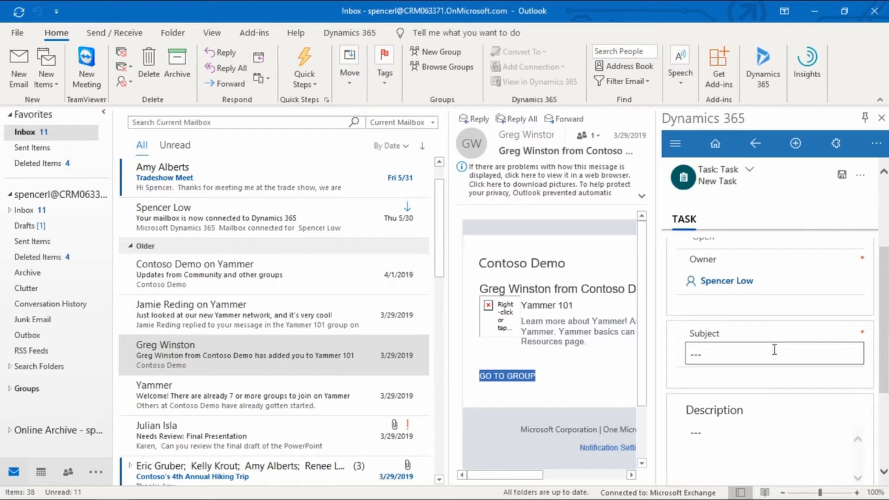
pyautogui.scroll(-2, 774, 349)
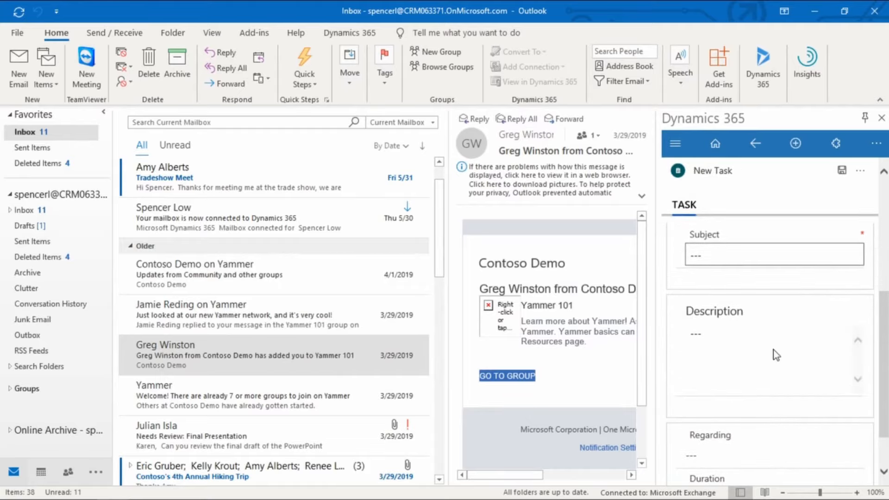
pyautogui.scroll(1, 774, 350)
pyautogui.scroll(-3, 773, 349)
pyautogui.scroll(3, 773, 349)
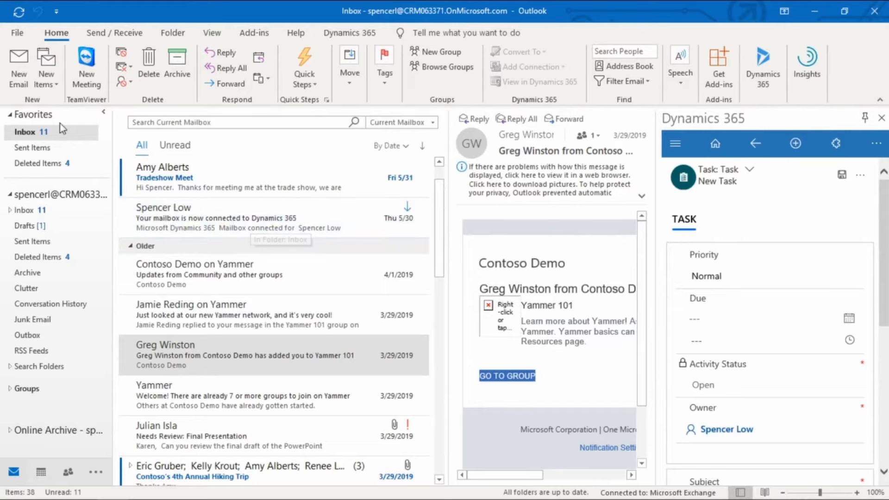
# Start a new email message and open the Dynamics 365 add-in alongside the empty draft
pyautogui.click(20, 81)
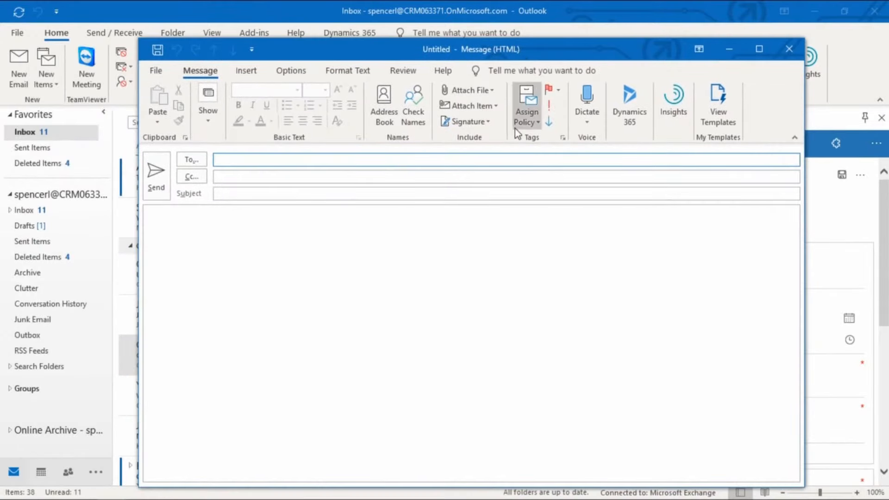
pyautogui.click(627, 98)
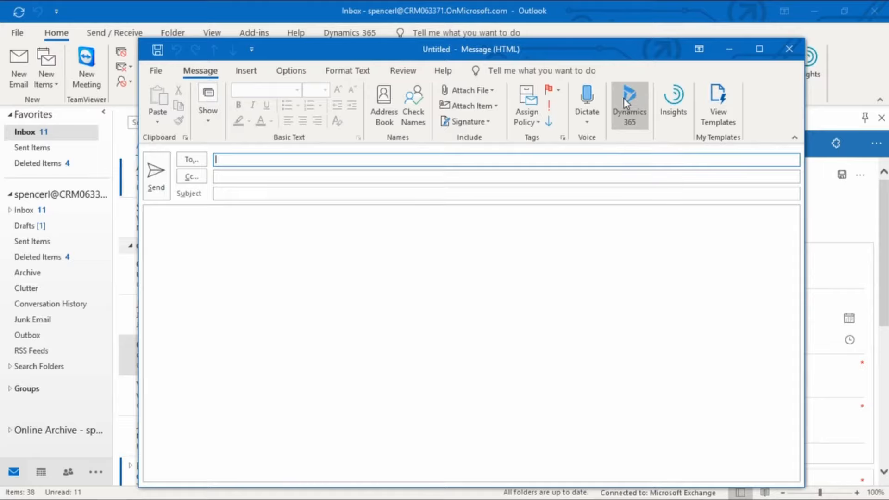
pyautogui.click(393, 194)
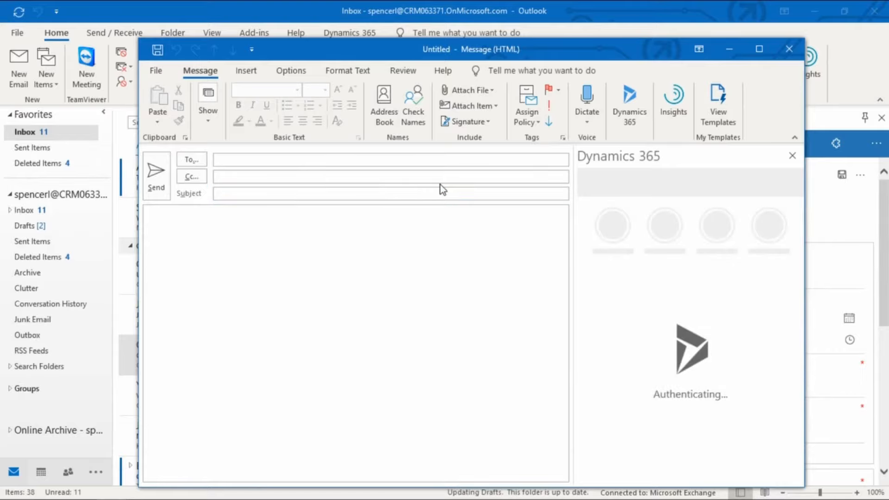
pyautogui.click(453, 197)
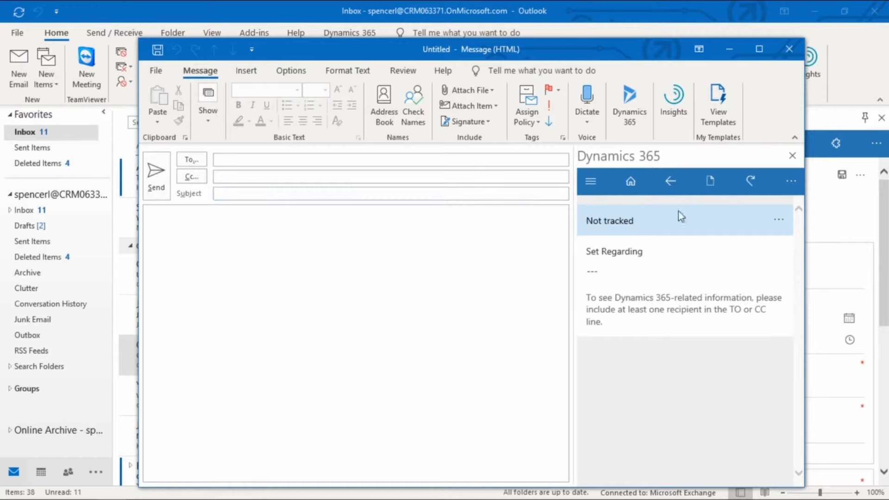
# Check the template, sales literature and knowledge article options for the draft, and examine the subject choices for inserting sales literature
pyautogui.click(710, 181)
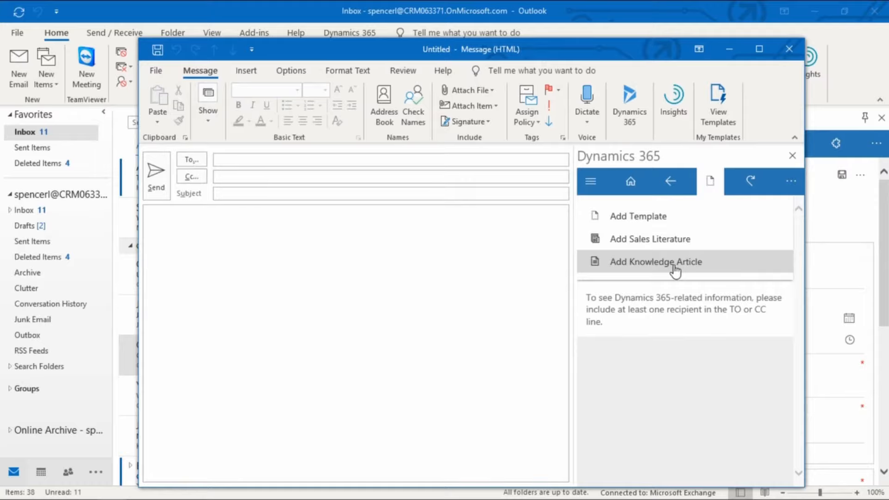
pyautogui.click(640, 240)
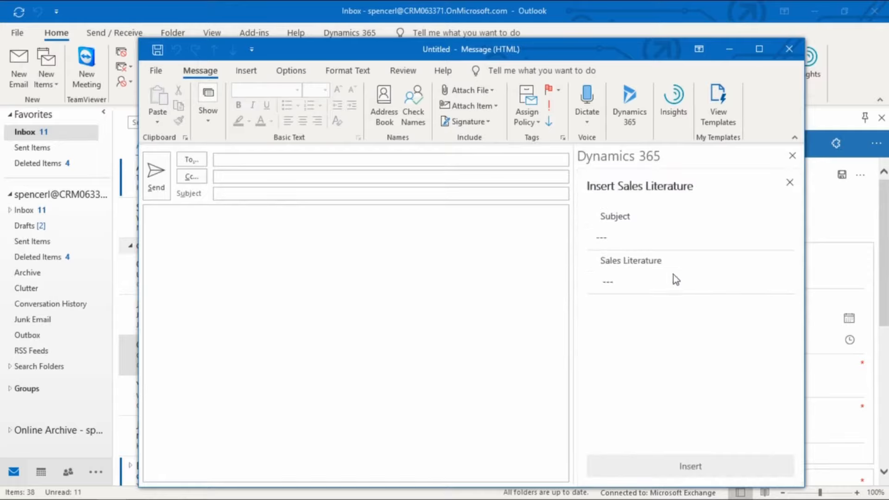
pyautogui.click(771, 288)
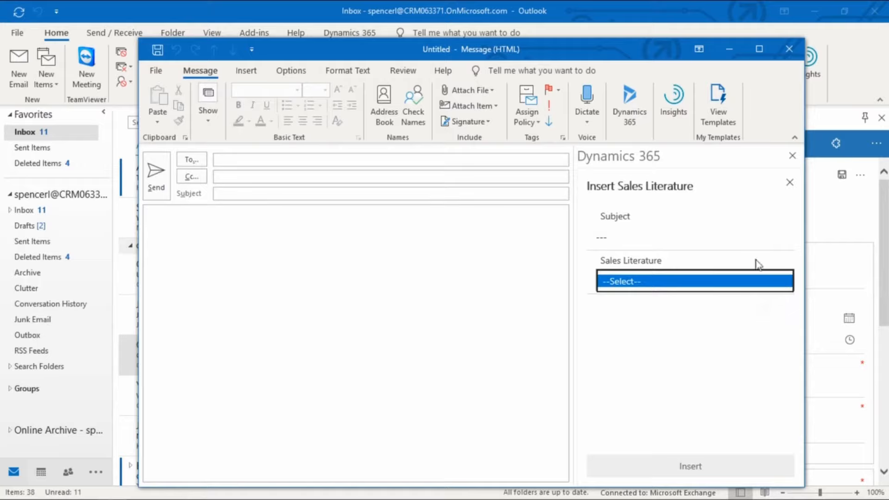
pyautogui.click(784, 236)
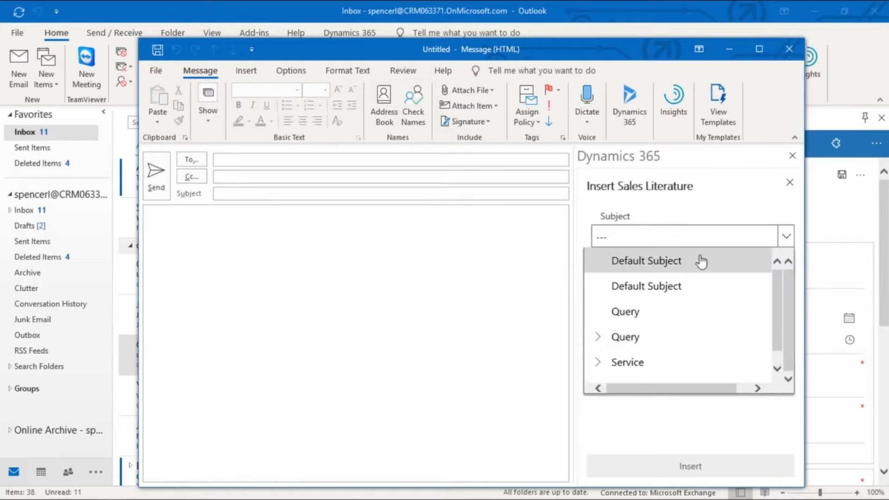
pyautogui.click(722, 213)
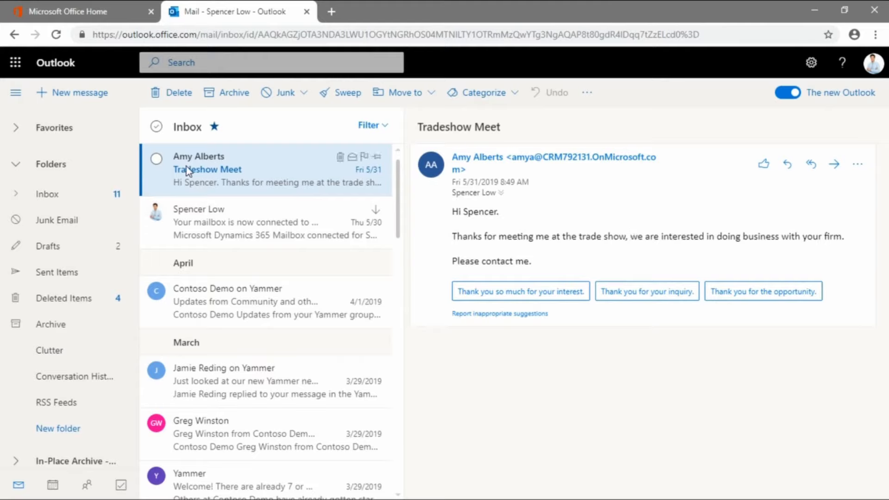
# In Outlook on the web, open the Dynamics 365 add-in for the Tradeshow Meet email and review its tracked lead and recipient details
pyautogui.click(858, 166)
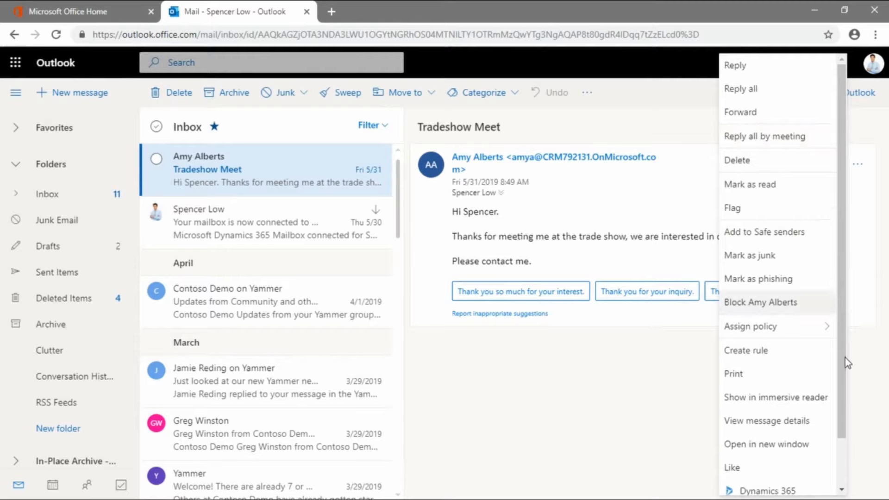
pyautogui.scroll(-2, 790, 379)
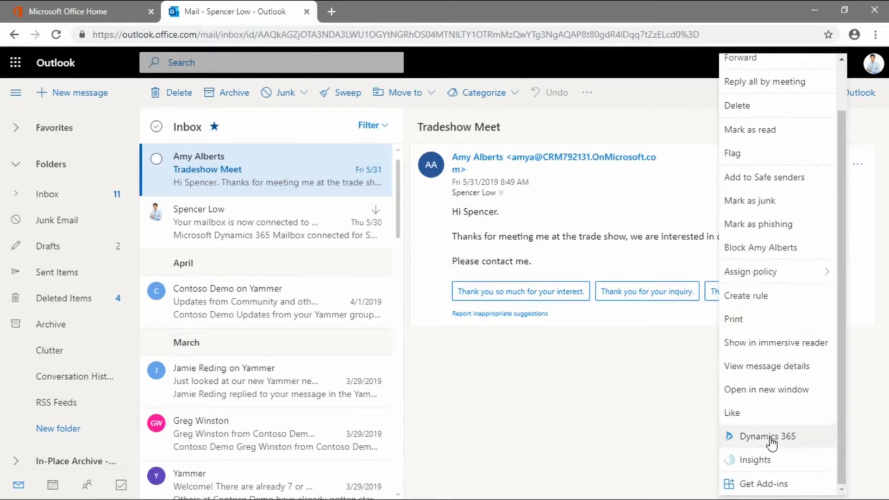
pyautogui.click(799, 447)
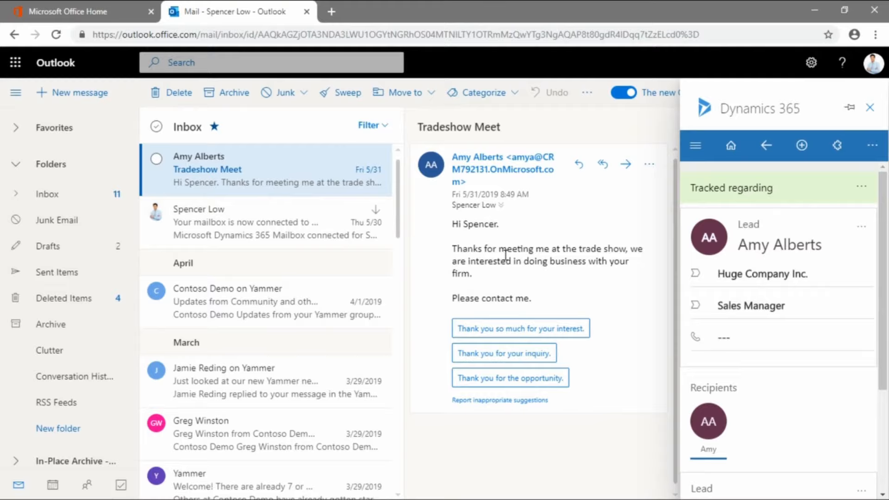
pyautogui.scroll(-3, 788, 261)
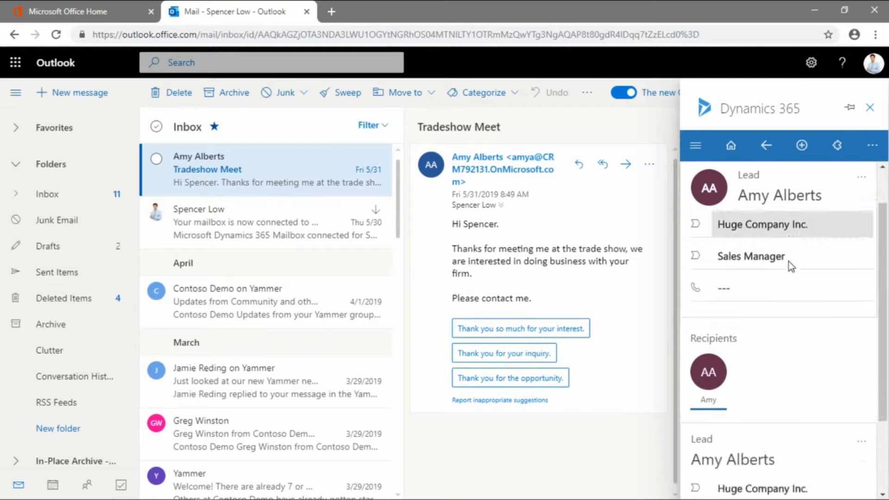
pyautogui.scroll(3, 797, 289)
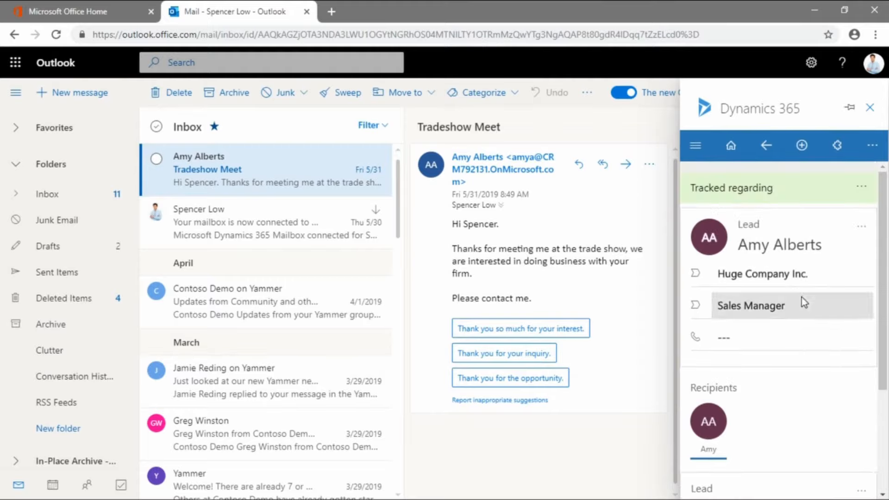